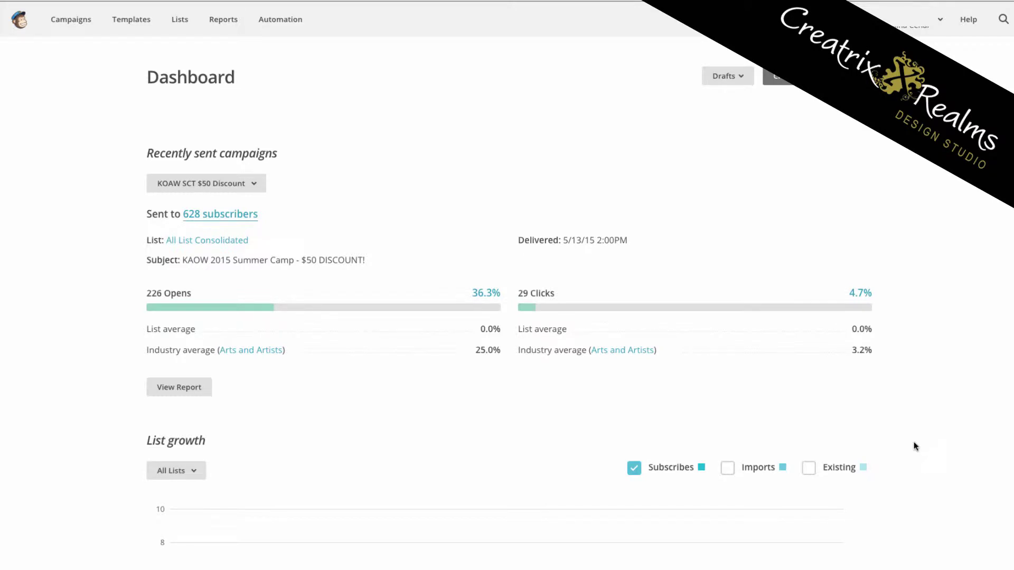
Review the dashboard's recent campaign statistics, list growth, top five campaigns and Chimp Chatter unsubscribe notices.
{"action": "scroll", "coordinate": [511, 102], "scroll_direction": "down", "scroll_amount": 3}
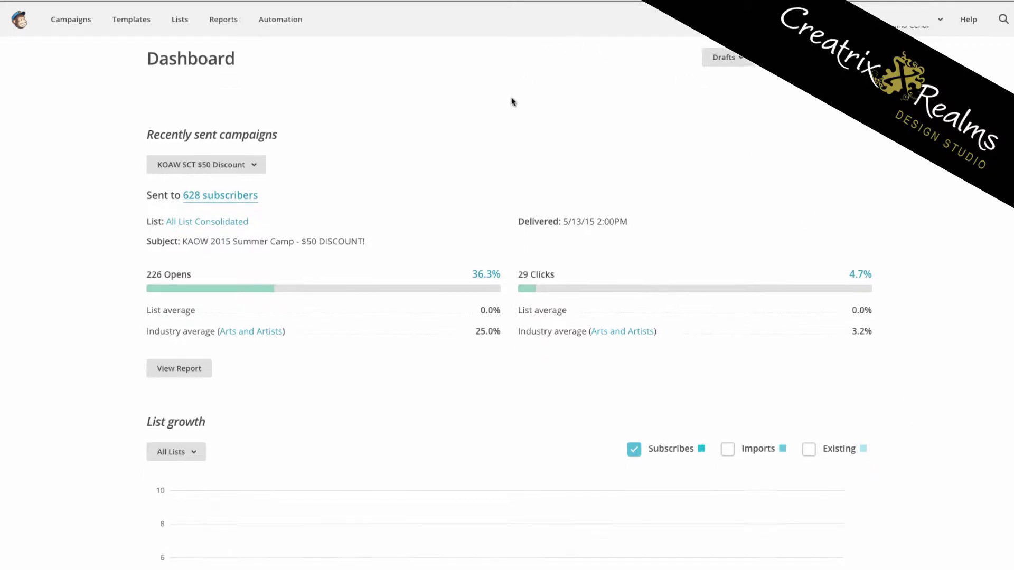
{"action": "scroll", "coordinate": [511, 102], "scroll_direction": "down", "scroll_amount": 3}
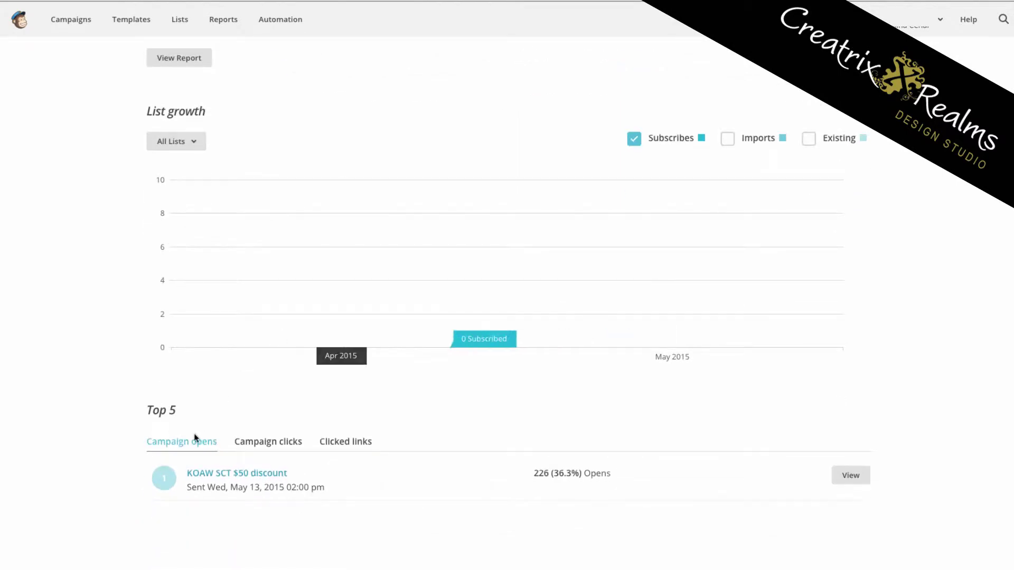
{"action": "scroll", "coordinate": [588, 469], "scroll_direction": "down", "scroll_amount": 5}
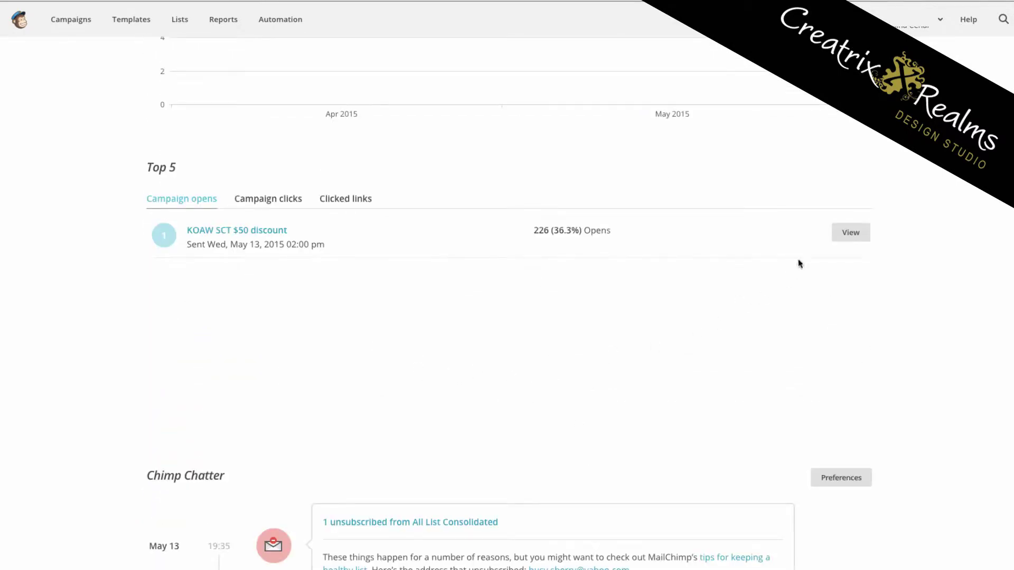
{"action": "scroll", "coordinate": [755, 317], "scroll_direction": "down", "scroll_amount": 6}
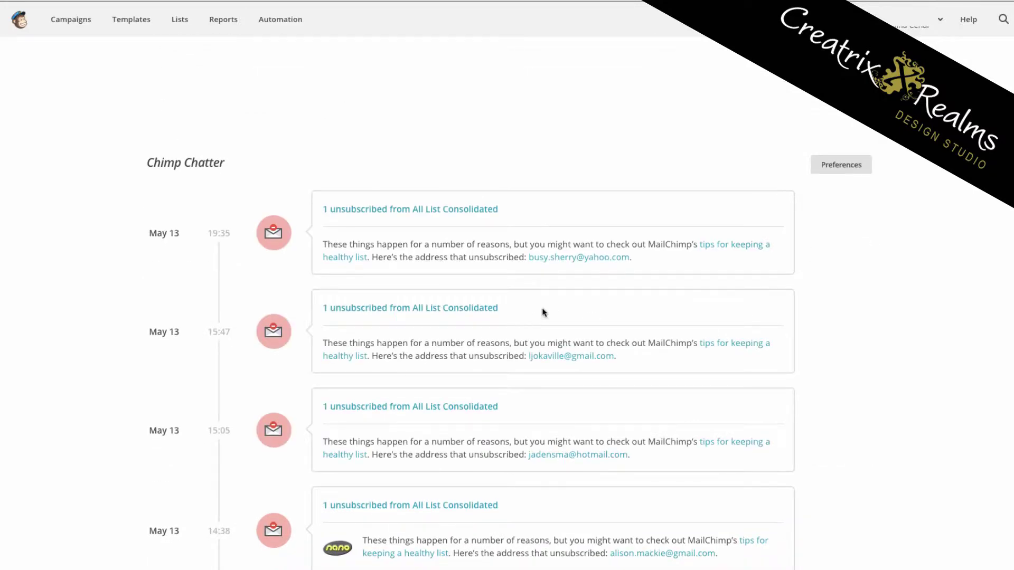
{"action": "scroll", "coordinate": [543, 313], "scroll_direction": "down", "scroll_amount": 3}
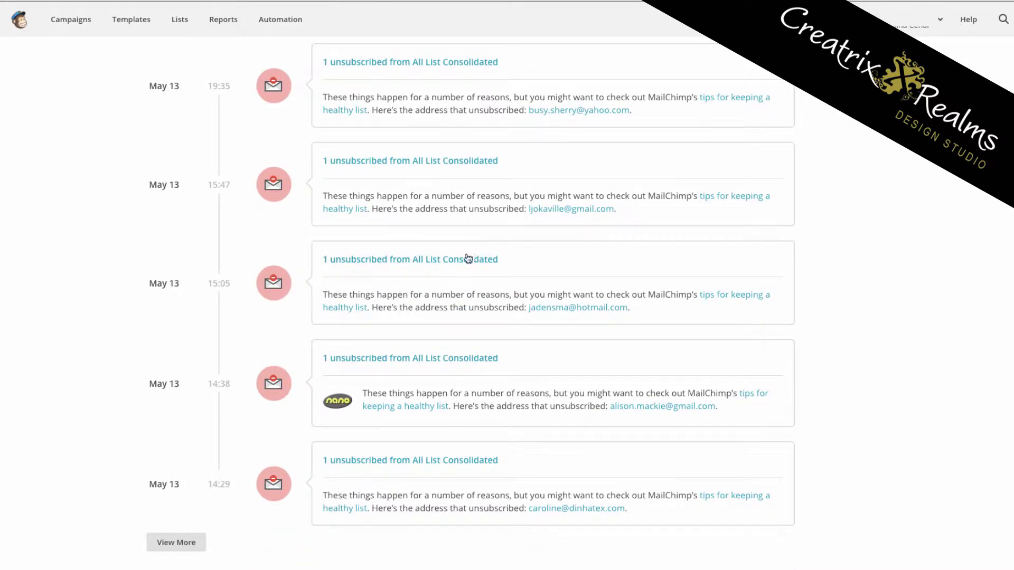
{"action": "scroll", "coordinate": [391, 269], "scroll_direction": "up", "scroll_amount": 2}
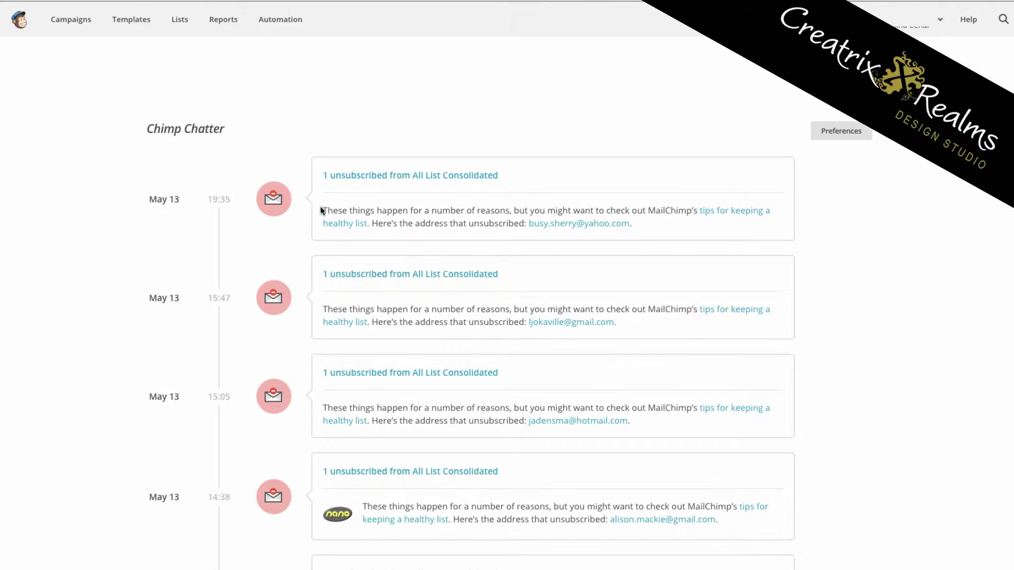
{"action": "scroll", "coordinate": [319, 211], "scroll_direction": "up", "scroll_amount": 10}
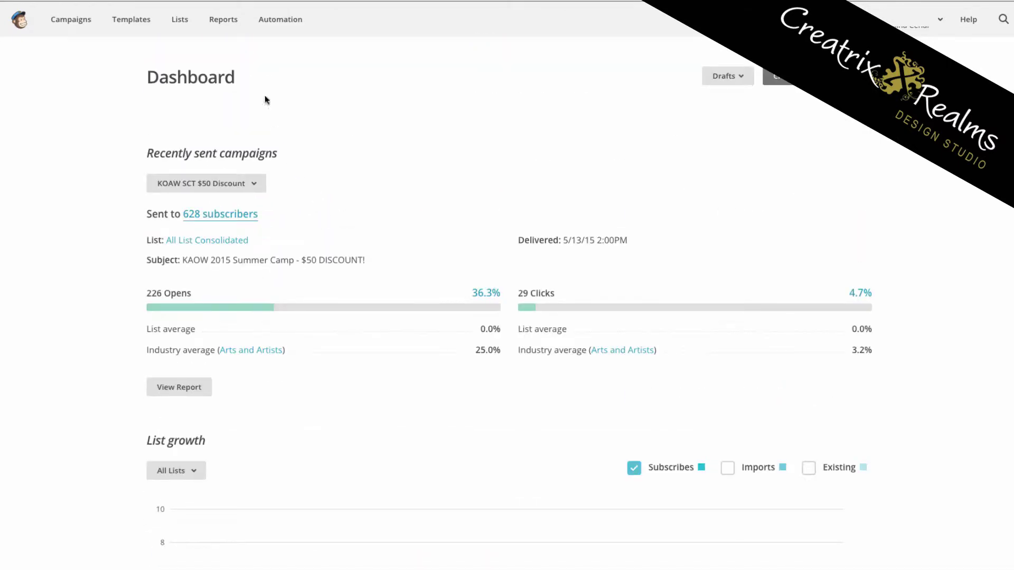
Open the report of the KOAW SCT $50 discount campaign from the sent campaign reports.
{"action": "left_click", "coordinate": [218, 28]}
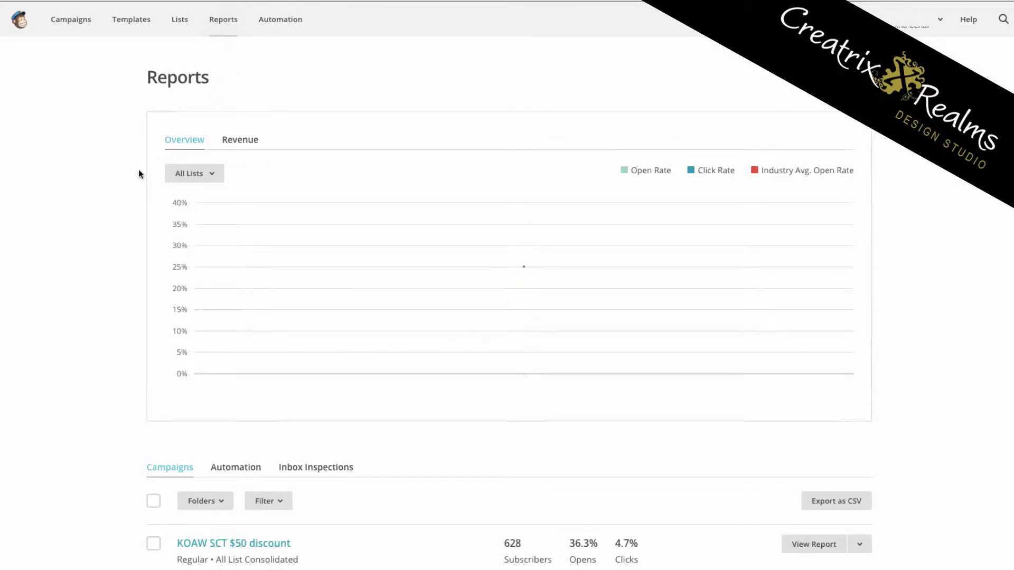
{"action": "scroll", "coordinate": [140, 173], "scroll_direction": "down", "scroll_amount": 4}
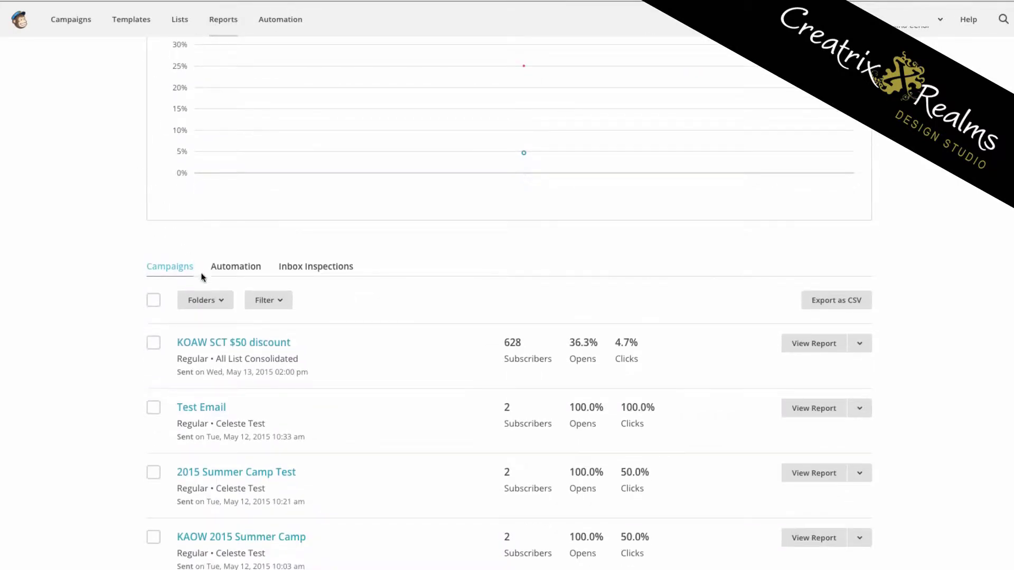
{"action": "left_click", "coordinate": [221, 344]}
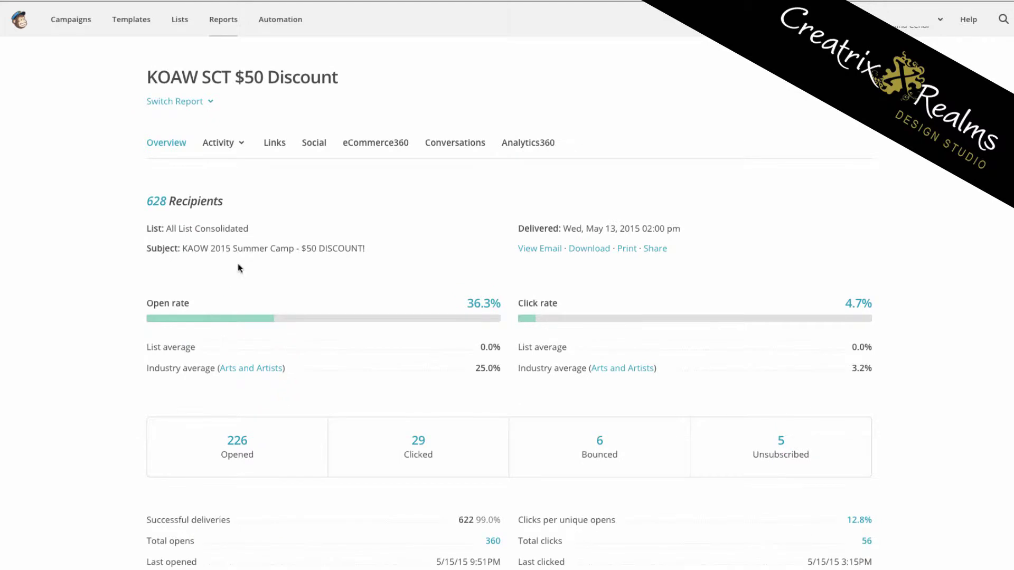
Check the subject line and the delivery date and time in the campaign report's overview.
{"action": "scroll", "coordinate": [240, 261], "scroll_direction": "down", "scroll_amount": 2}
{"action": "scroll", "coordinate": [253, 235], "scroll_direction": "up", "scroll_amount": 1}
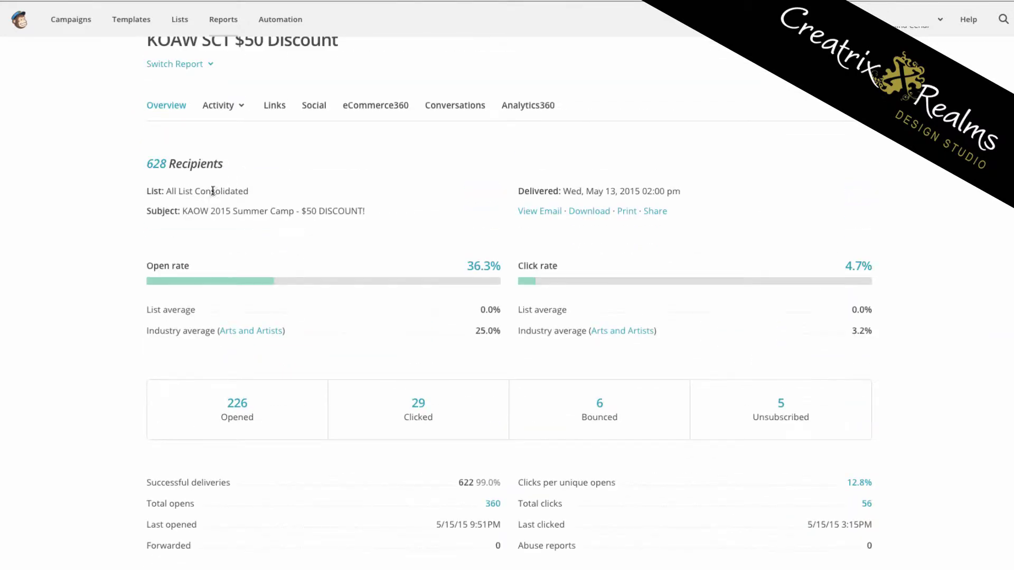
{"action": "left_click_drag", "start_coordinate": [181, 211], "coordinate": [374, 211]}
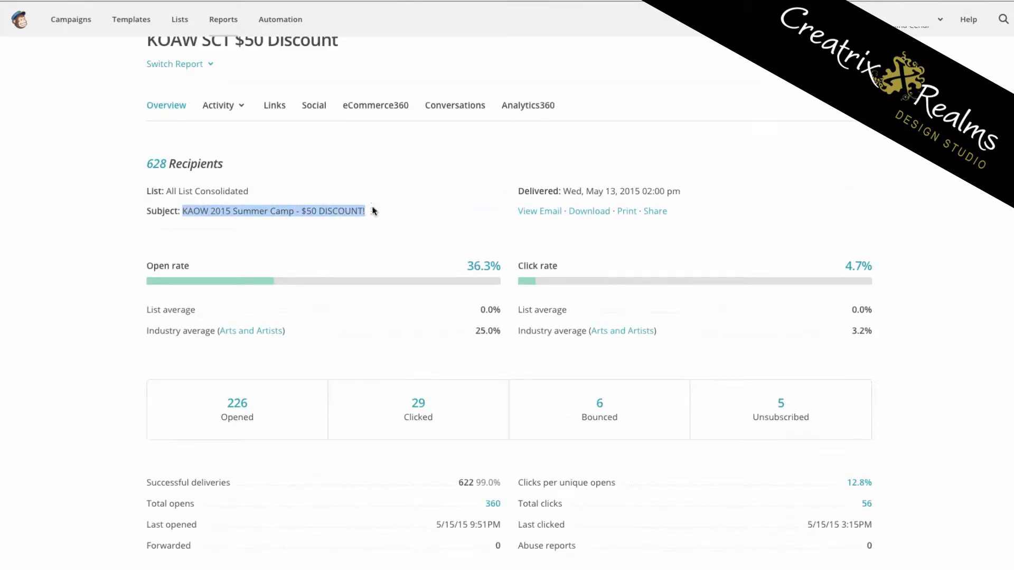
{"action": "left_click_drag", "start_coordinate": [451, 210], "coordinate": [701, 194]}
{"action": "left_click", "coordinate": [438, 235]}
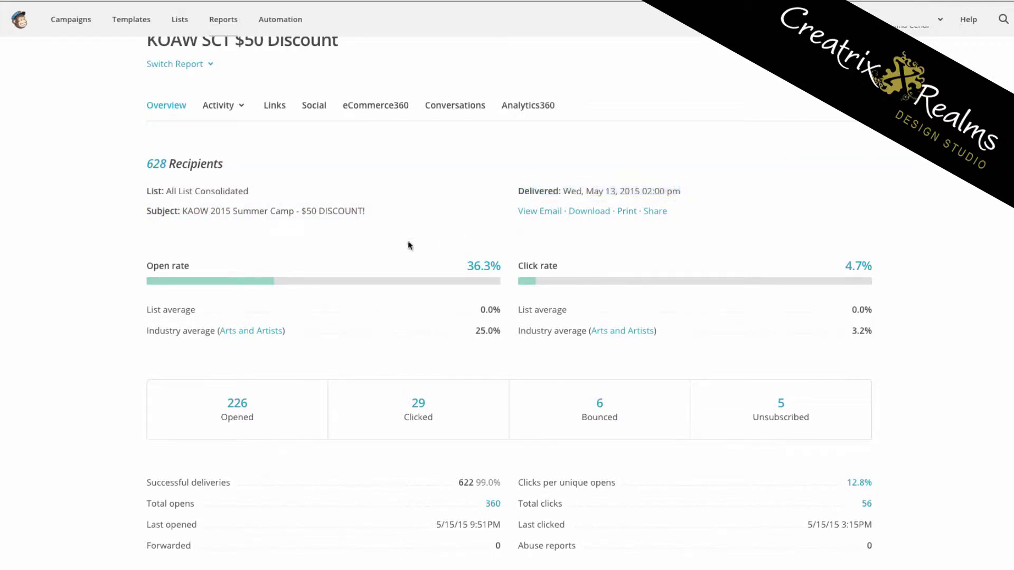
Examine the campaign's open and click rates against the industry average, plus its opened, clicked, bounced and unsubscribed figures.
{"action": "scroll", "coordinate": [193, 324], "scroll_direction": "down", "scroll_amount": 1}
{"action": "scroll", "coordinate": [193, 324], "scroll_direction": "down", "scroll_amount": 2}
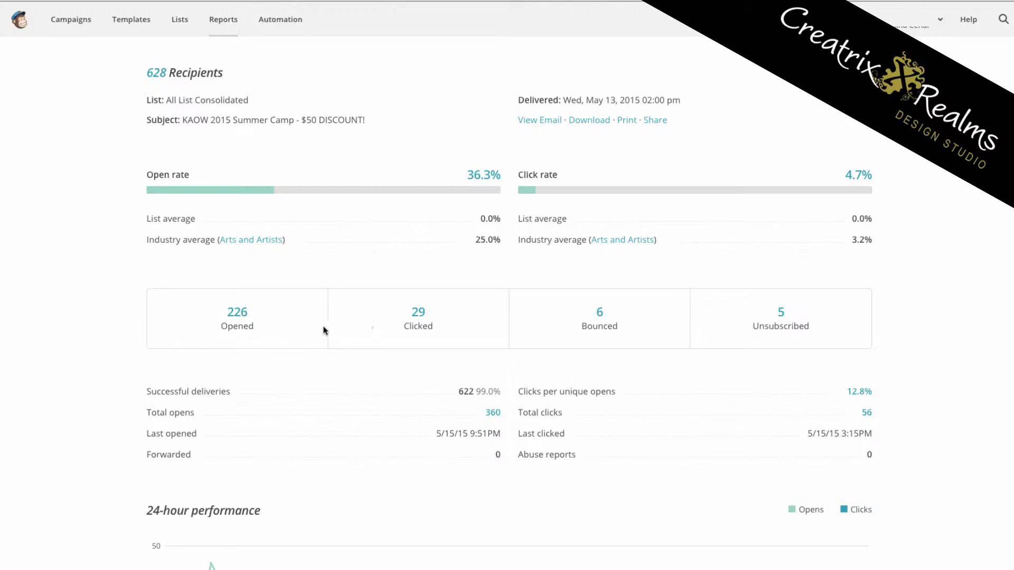
{"action": "scroll", "coordinate": [308, 235], "scroll_direction": "up", "scroll_amount": 2}
{"action": "scroll", "coordinate": [287, 292], "scroll_direction": "down", "scroll_amount": 2}
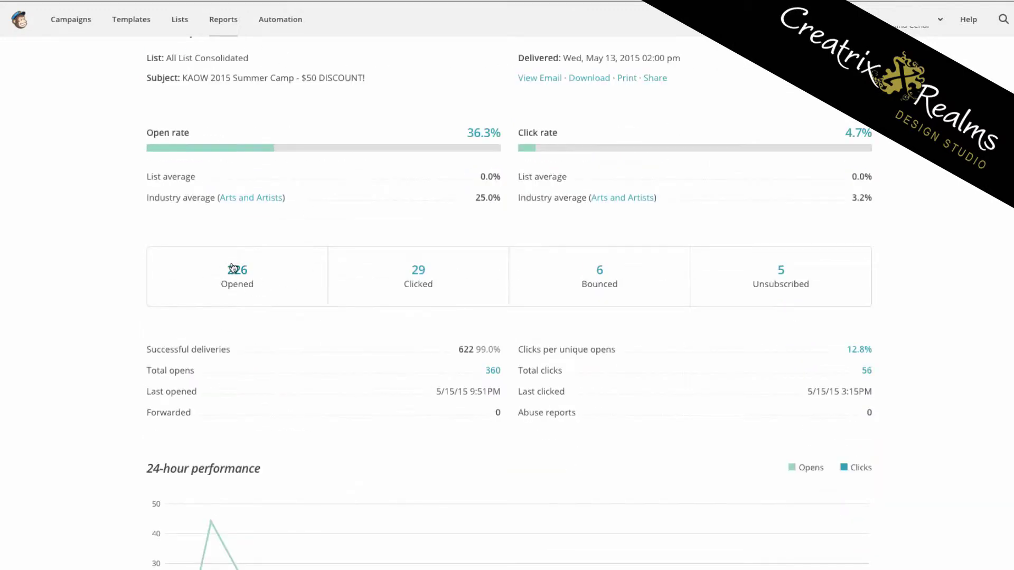
{"action": "left_click_drag", "start_coordinate": [389, 273], "coordinate": [440, 274]}
{"action": "left_click_drag", "start_coordinate": [552, 277], "coordinate": [681, 276]}
{"action": "left_click", "coordinate": [634, 274]}
Examine the campaign's delivery totals, 24-hour performance graph and top links clicked, including the registration link's clicks.
{"action": "scroll", "coordinate": [648, 274], "scroll_direction": "down", "scroll_amount": 3}
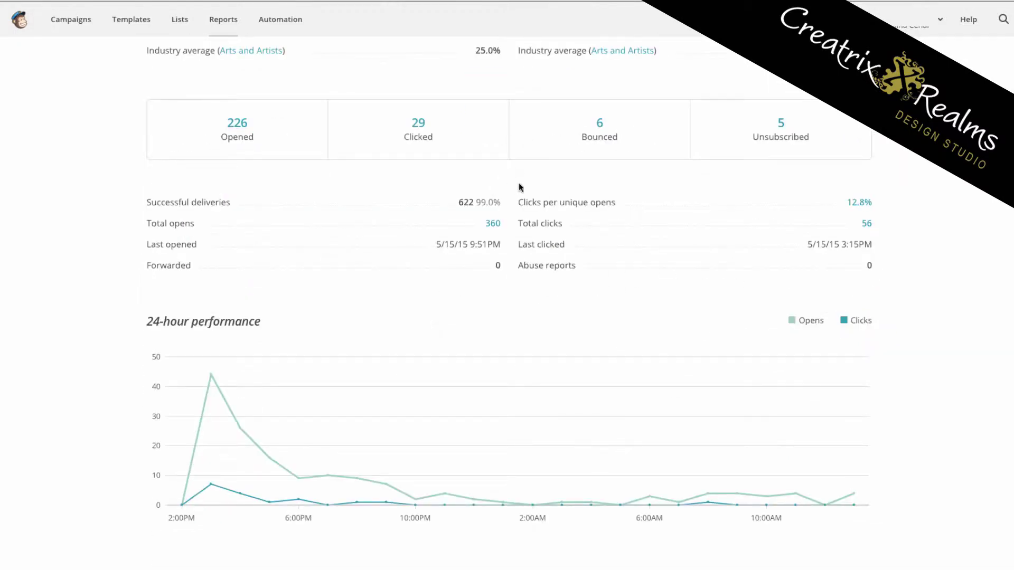
{"action": "scroll", "coordinate": [410, 226], "scroll_direction": "down", "scroll_amount": 1}
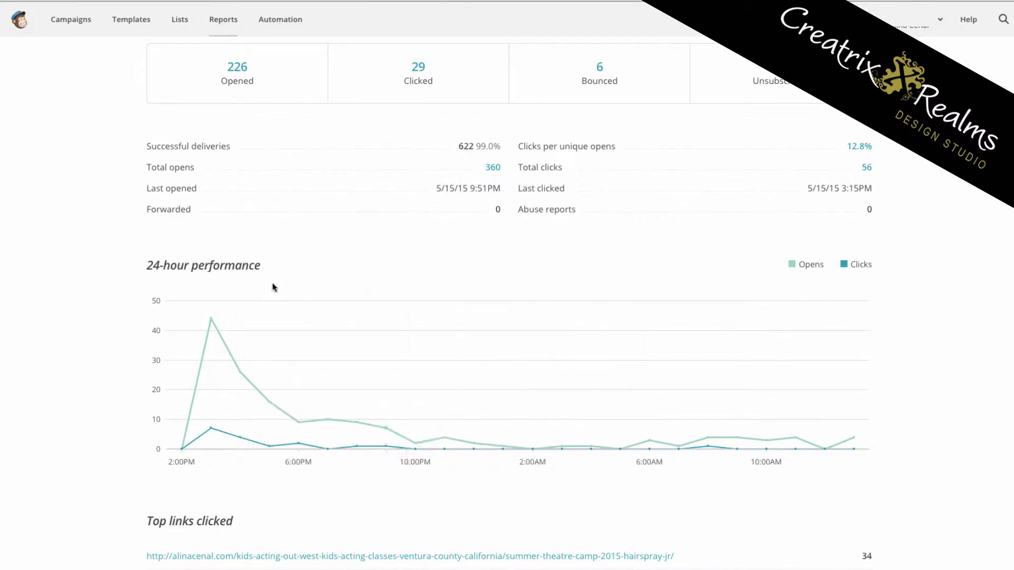
{"action": "scroll", "coordinate": [411, 280], "scroll_direction": "down", "scroll_amount": 1}
{"action": "scroll", "coordinate": [459, 269], "scroll_direction": "down", "scroll_amount": 3}
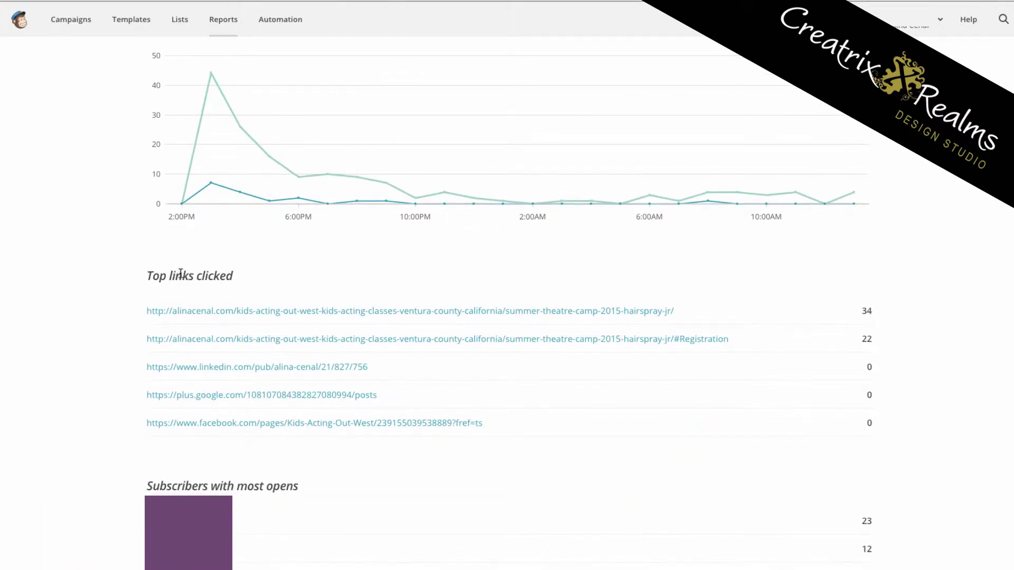
{"action": "scroll", "coordinate": [803, 328], "scroll_direction": "down", "scroll_amount": 1}
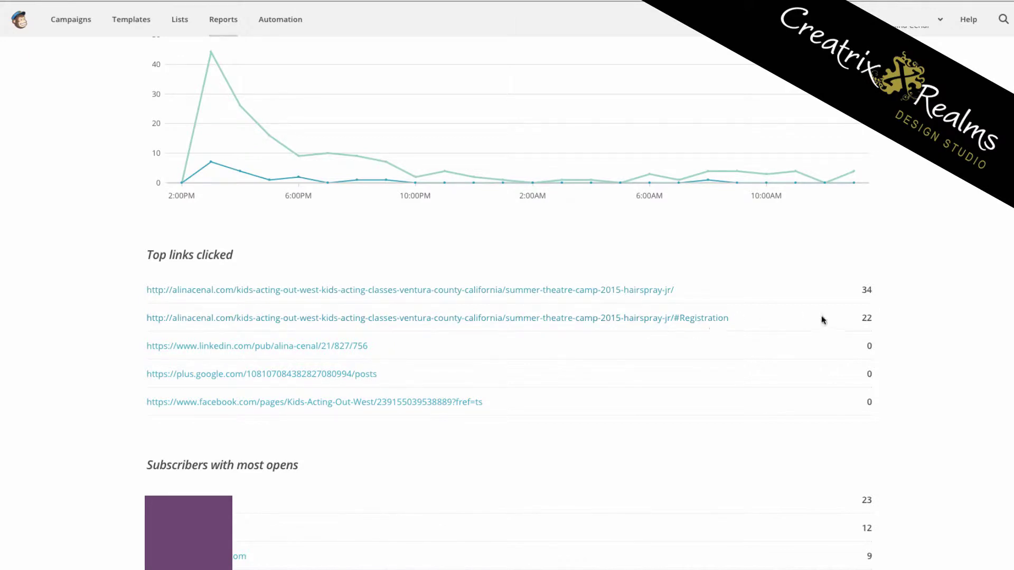
{"action": "triple_click", "coordinate": [864, 318]}
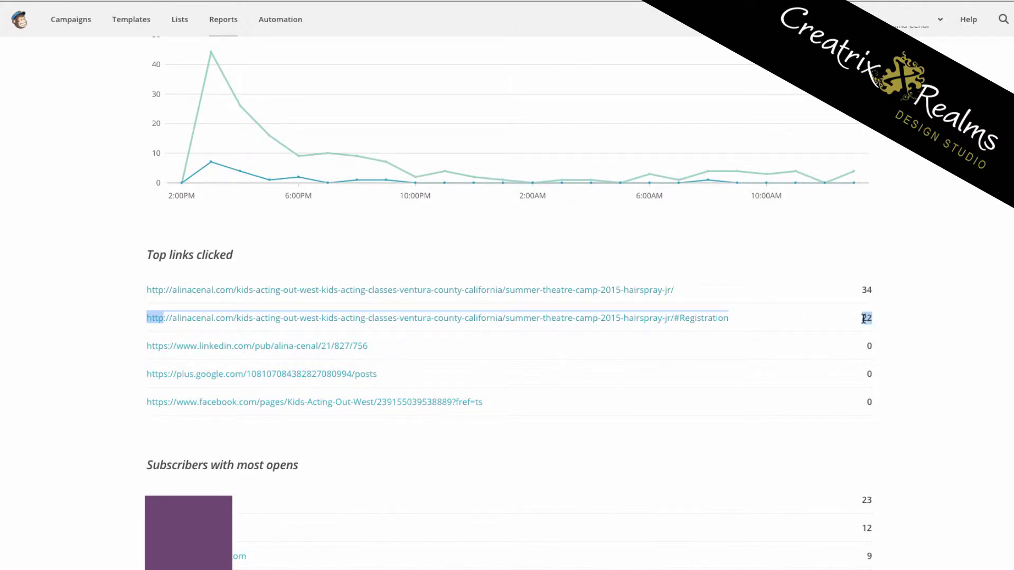
{"action": "left_click", "coordinate": [841, 318]}
Examine the subscribers with most opens, the social performance and the top locations by opens.
{"action": "scroll", "coordinate": [841, 318], "scroll_direction": "down", "scroll_amount": 2}
{"action": "scroll", "coordinate": [841, 318], "scroll_direction": "down", "scroll_amount": 2}
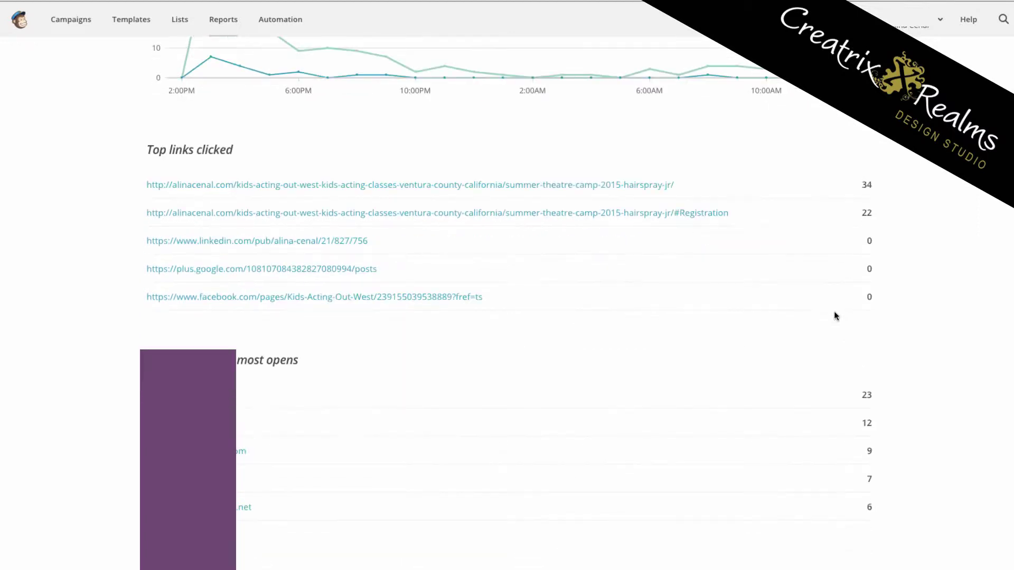
{"action": "scroll", "coordinate": [630, 259], "scroll_direction": "down", "scroll_amount": 3}
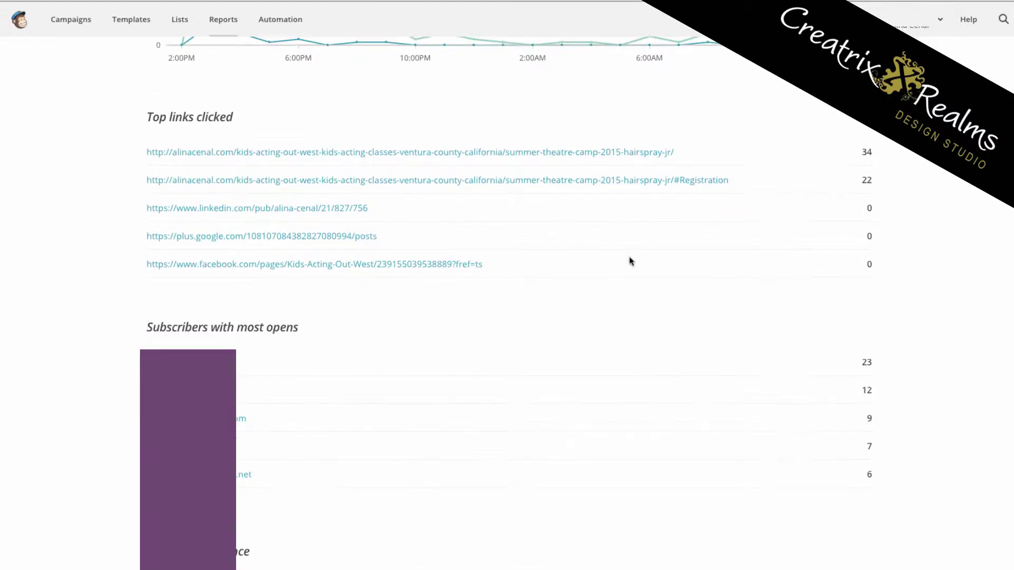
{"action": "scroll", "coordinate": [630, 258], "scroll_direction": "down", "scroll_amount": 3}
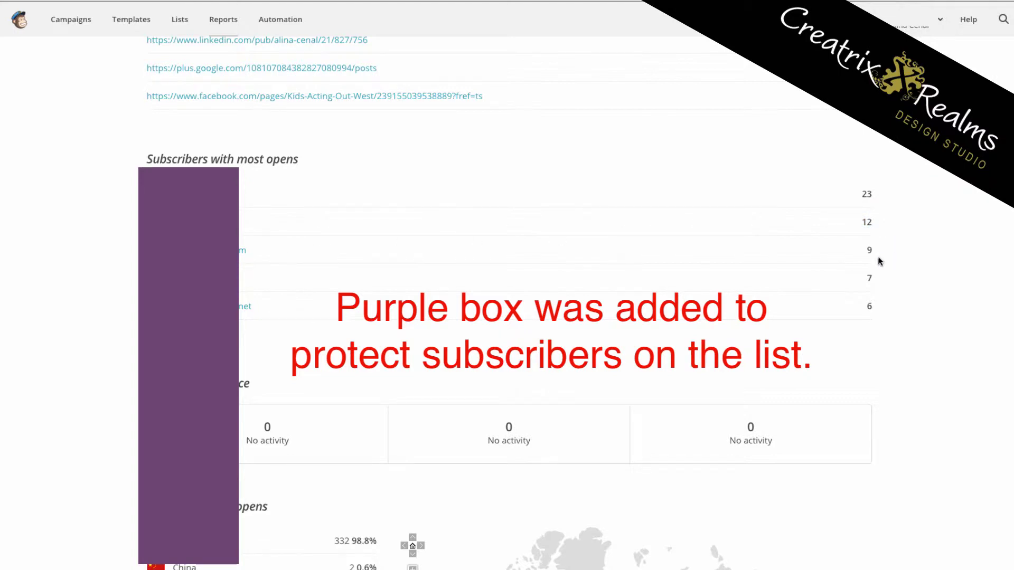
{"action": "scroll", "coordinate": [876, 261], "scroll_direction": "down", "scroll_amount": 2}
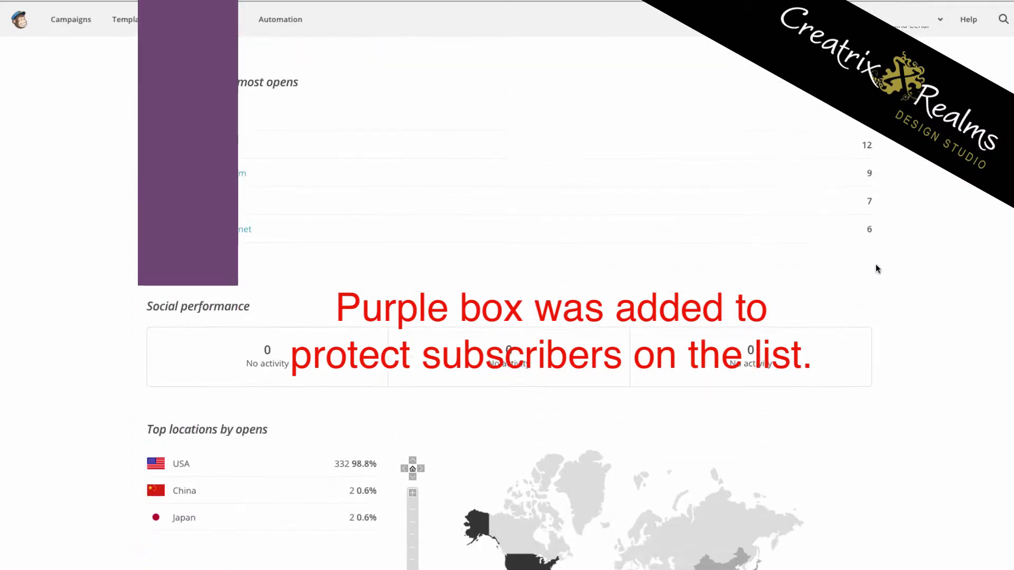
{"action": "scroll", "coordinate": [875, 268], "scroll_direction": "down", "scroll_amount": 3}
{"action": "mouse_move", "coordinate": [512, 456]}
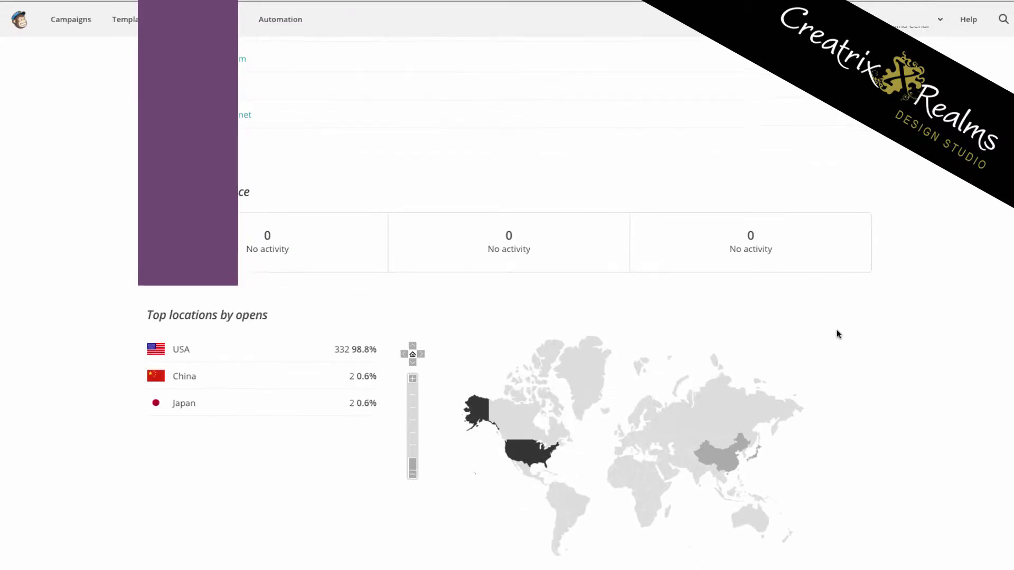
Go back to the start of the campaign report and show the available recipient activity categories.
{"action": "scroll", "coordinate": [836, 334], "scroll_direction": "up", "scroll_amount": 15}
{"action": "scroll", "coordinate": [836, 333], "scroll_direction": "up", "scroll_amount": 2}
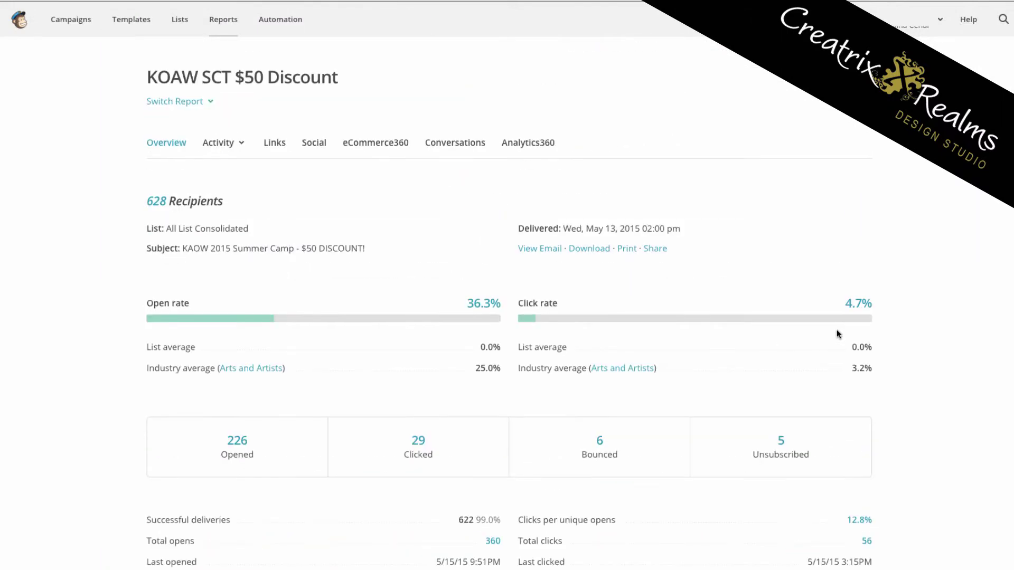
{"action": "left_click", "coordinate": [226, 143]}
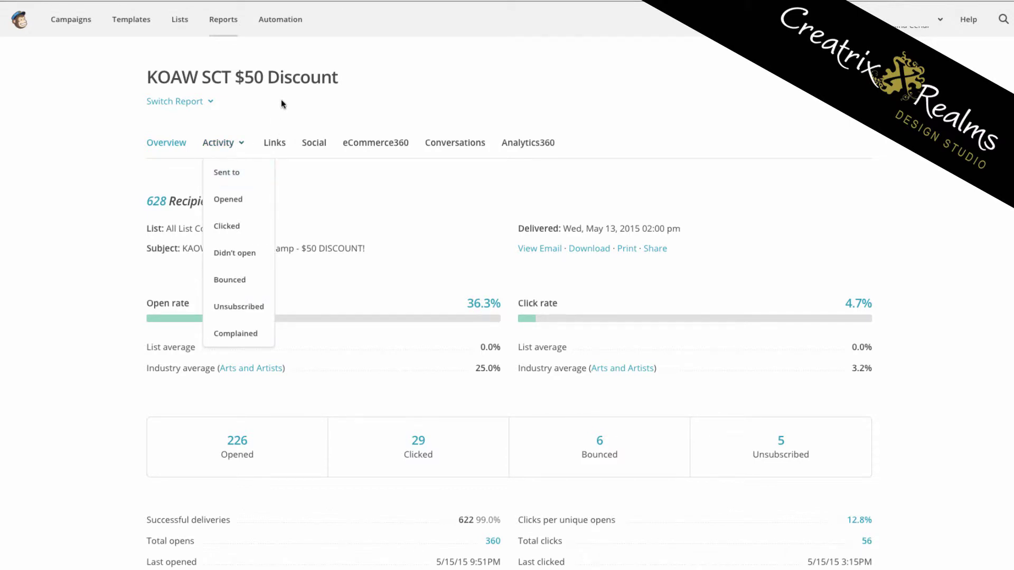
View the campaign's link click performance, and examine the click map for the whole email.
{"action": "left_click", "coordinate": [269, 144]}
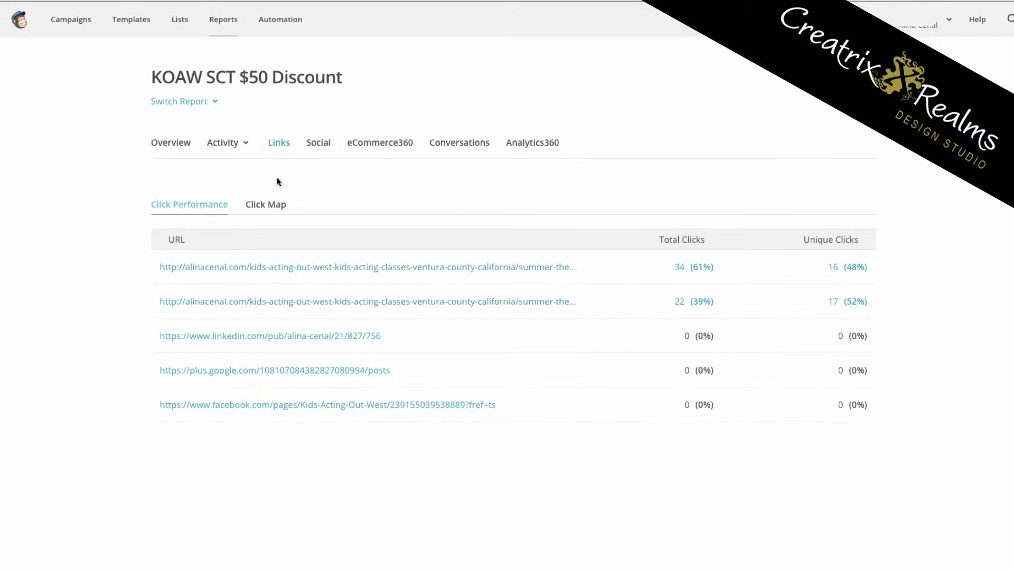
{"action": "left_click", "coordinate": [269, 205]}
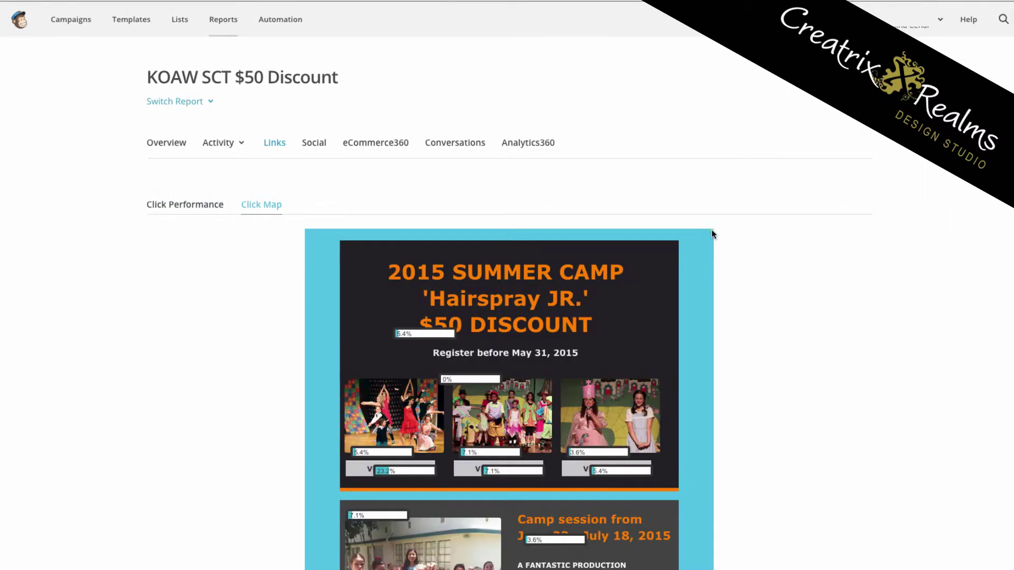
{"action": "scroll", "coordinate": [710, 235], "scroll_direction": "down", "scroll_amount": 3}
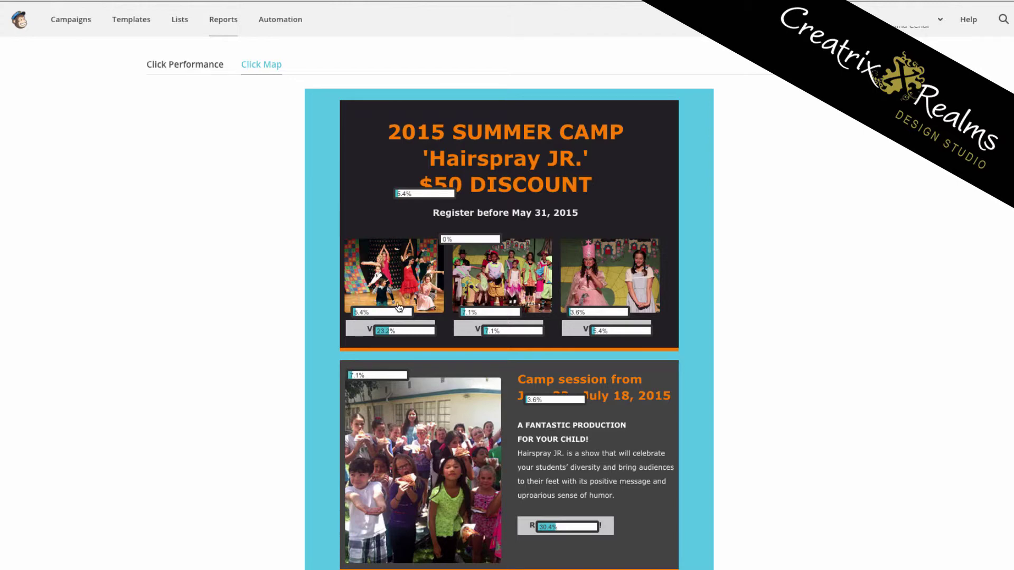
{"action": "scroll", "coordinate": [417, 279], "scroll_direction": "down", "scroll_amount": 1}
{"action": "scroll", "coordinate": [417, 280], "scroll_direction": "down", "scroll_amount": 1}
{"action": "scroll", "coordinate": [375, 216], "scroll_direction": "down", "scroll_amount": 1}
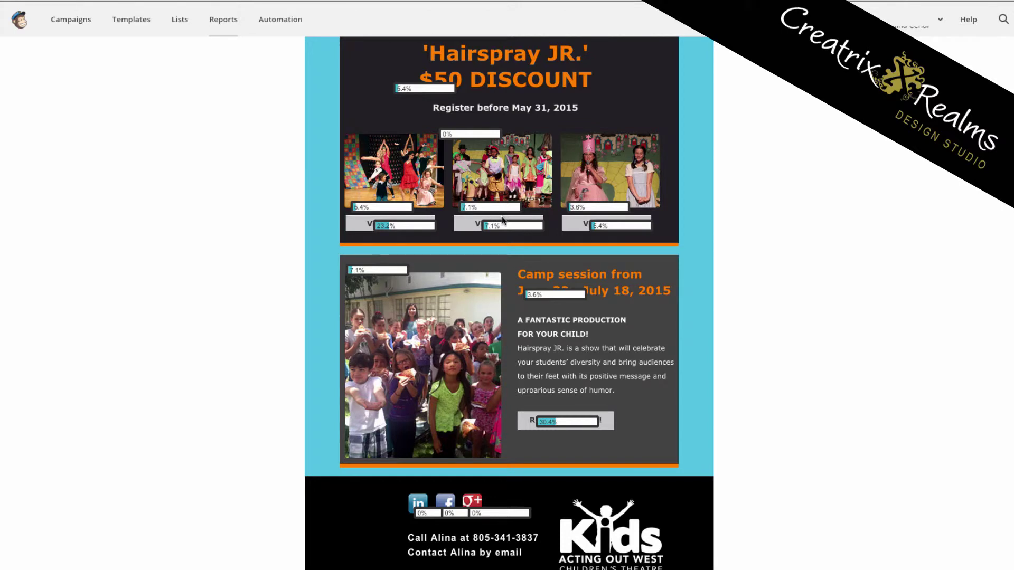
{"action": "scroll", "coordinate": [568, 249], "scroll_direction": "down", "scroll_amount": 2}
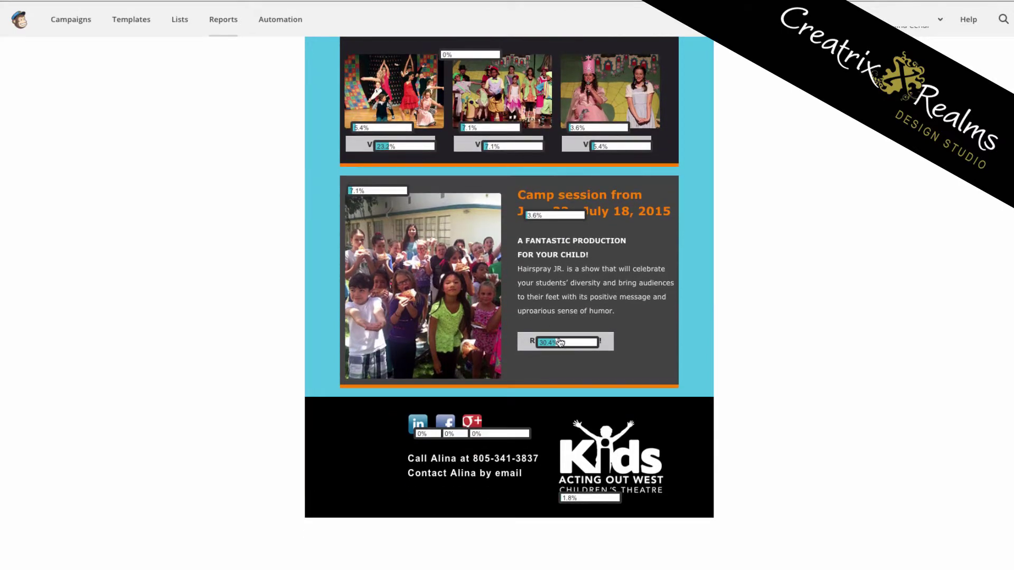
{"action": "scroll", "coordinate": [561, 346], "scroll_direction": "up", "scroll_amount": 2}
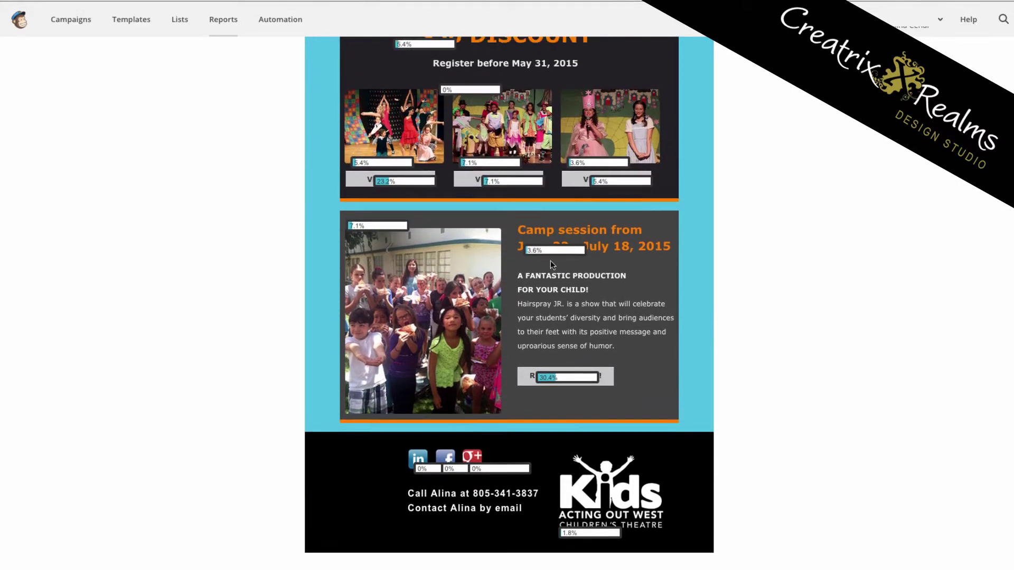
{"action": "scroll", "coordinate": [550, 260], "scroll_direction": "up", "scroll_amount": 5}
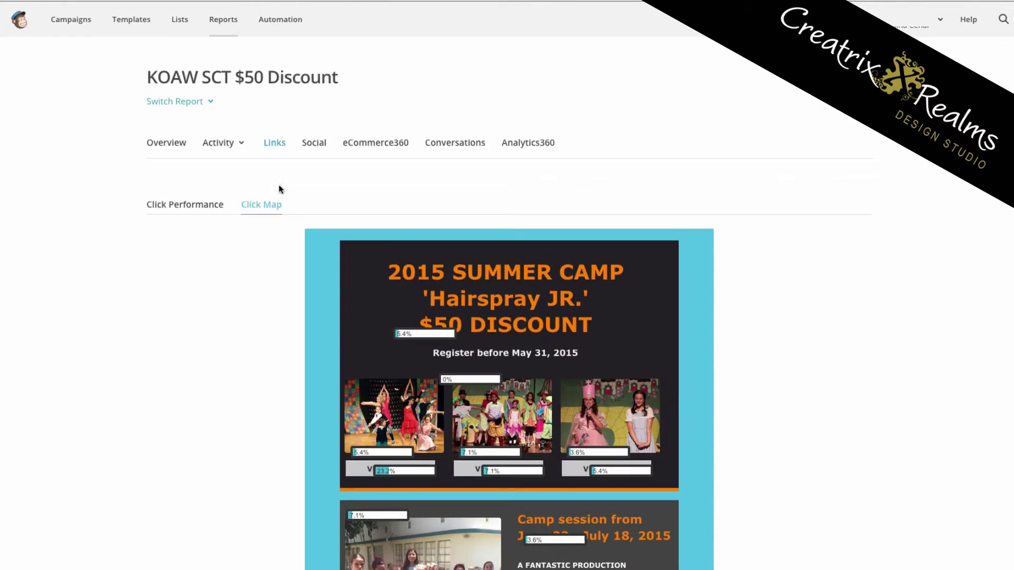
View the campaign's social activity report.
{"action": "left_click", "coordinate": [312, 141]}
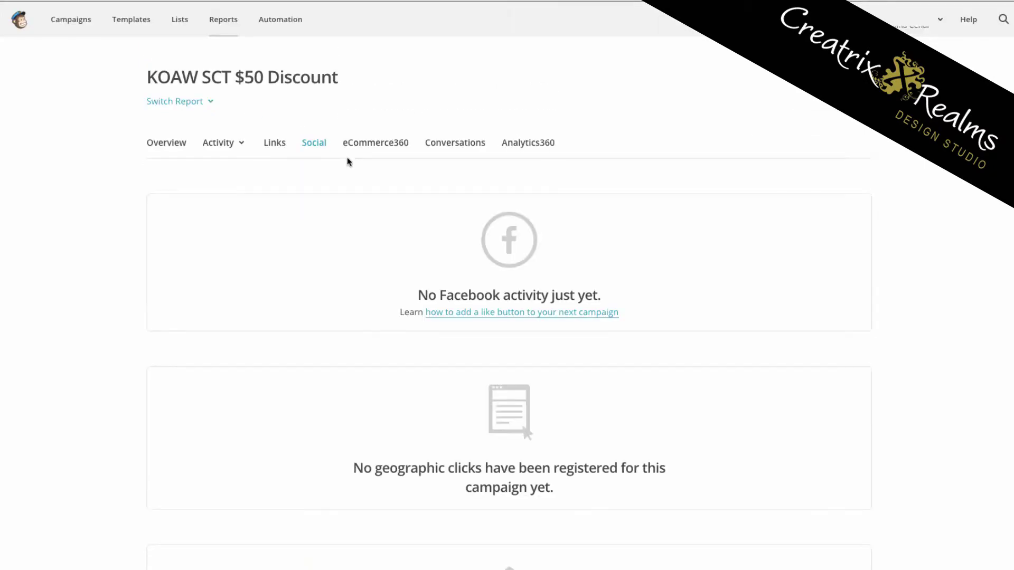
Look through the rest of the social activity report and view the campaign's Conversations report.
{"action": "scroll", "coordinate": [385, 191], "scroll_direction": "down", "scroll_amount": 2}
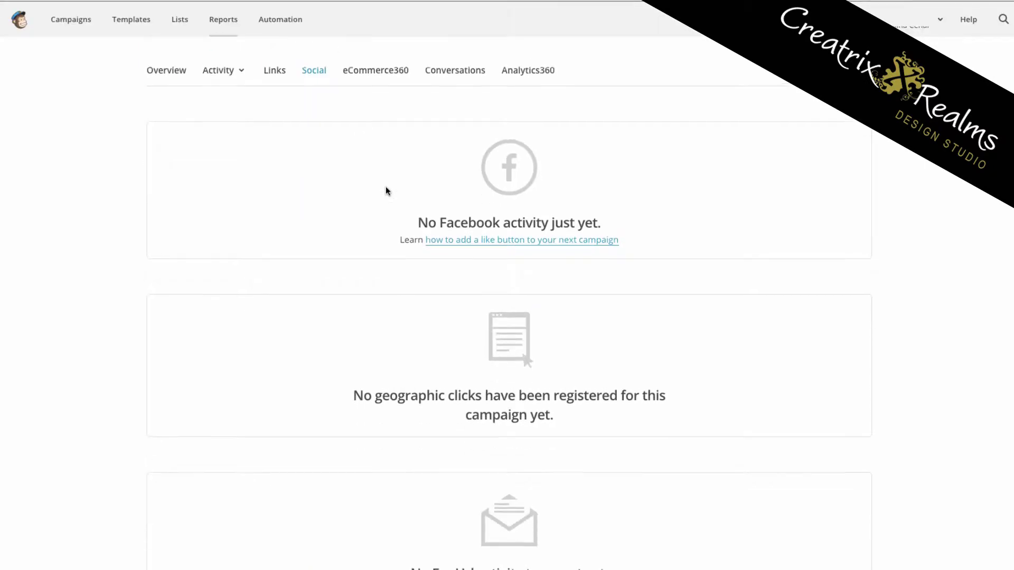
{"action": "scroll", "coordinate": [386, 190], "scroll_direction": "up", "scroll_amount": 2}
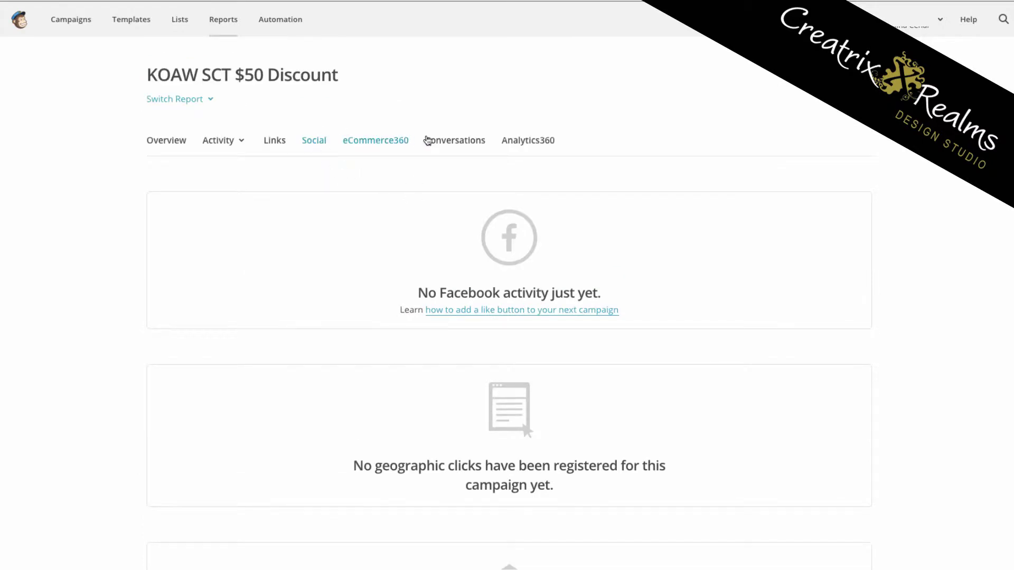
{"action": "left_click", "coordinate": [483, 142]}
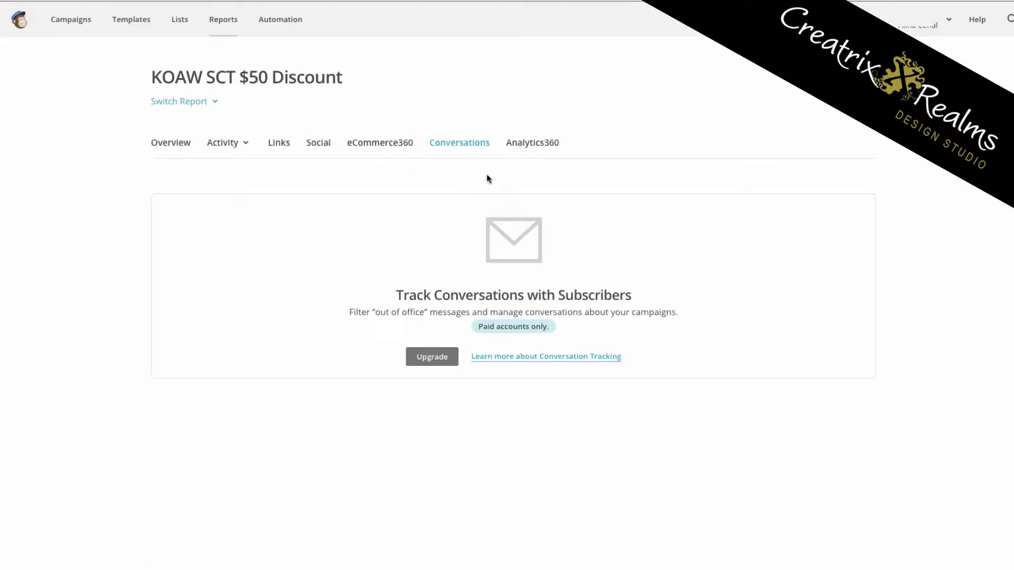
View the Analytics360 report and examine the email domain performance table, comparing hotmail.com with the other domains.
{"action": "left_click", "coordinate": [529, 141]}
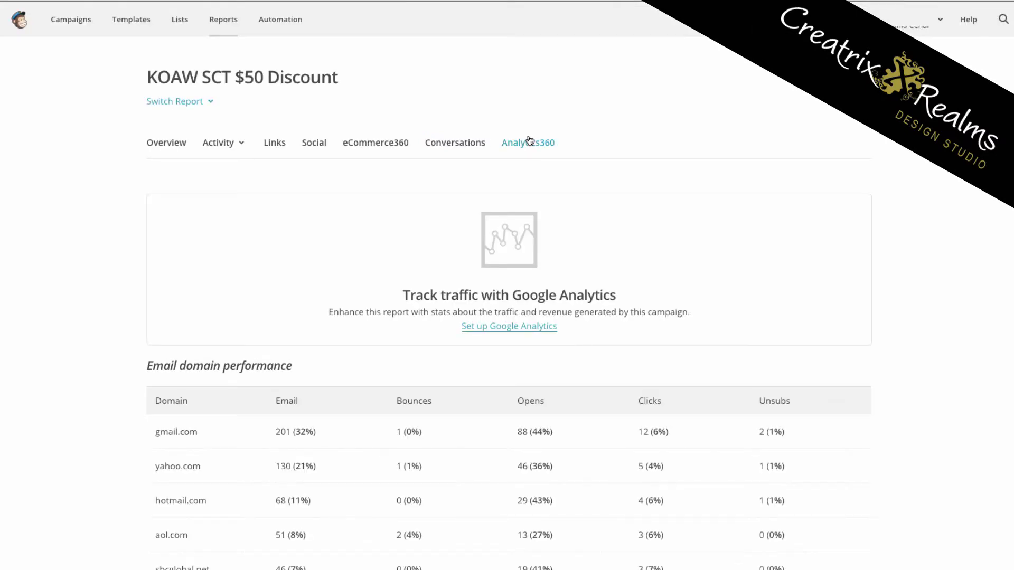
{"action": "scroll", "coordinate": [501, 172], "scroll_direction": "down", "scroll_amount": 2}
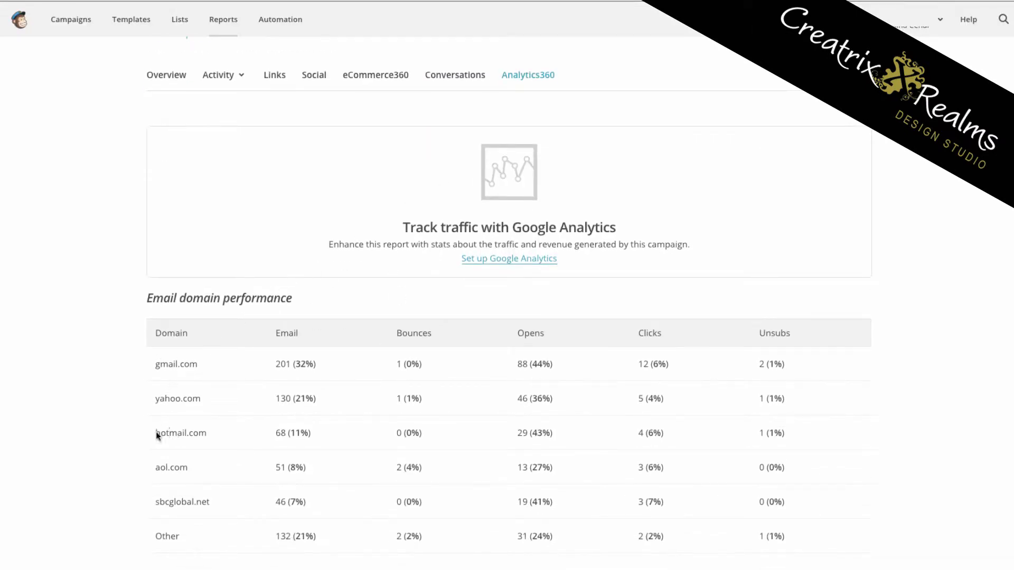
{"action": "left_click_drag", "start_coordinate": [157, 432], "coordinate": [451, 430]}
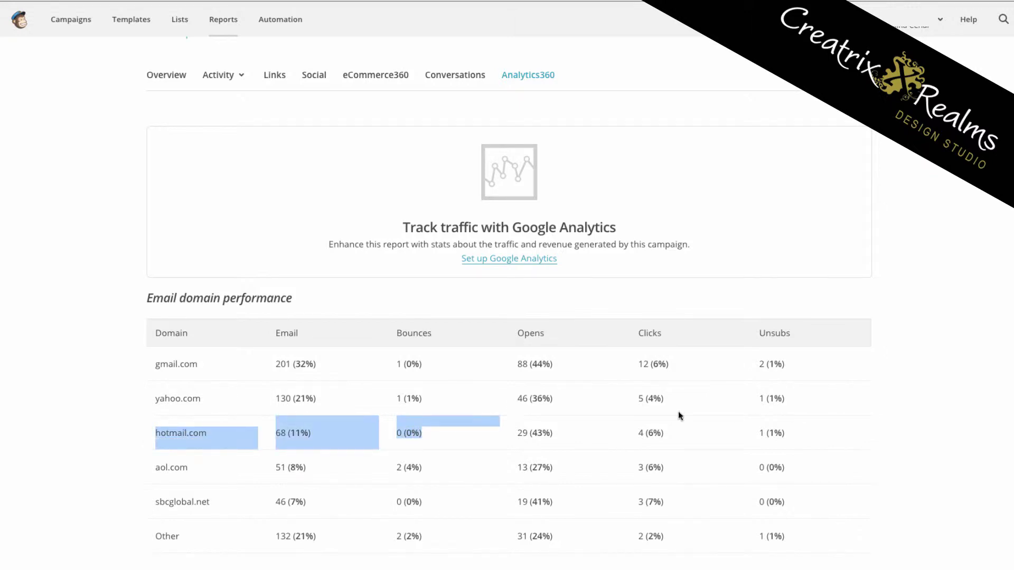
{"action": "left_click", "coordinate": [866, 418]}
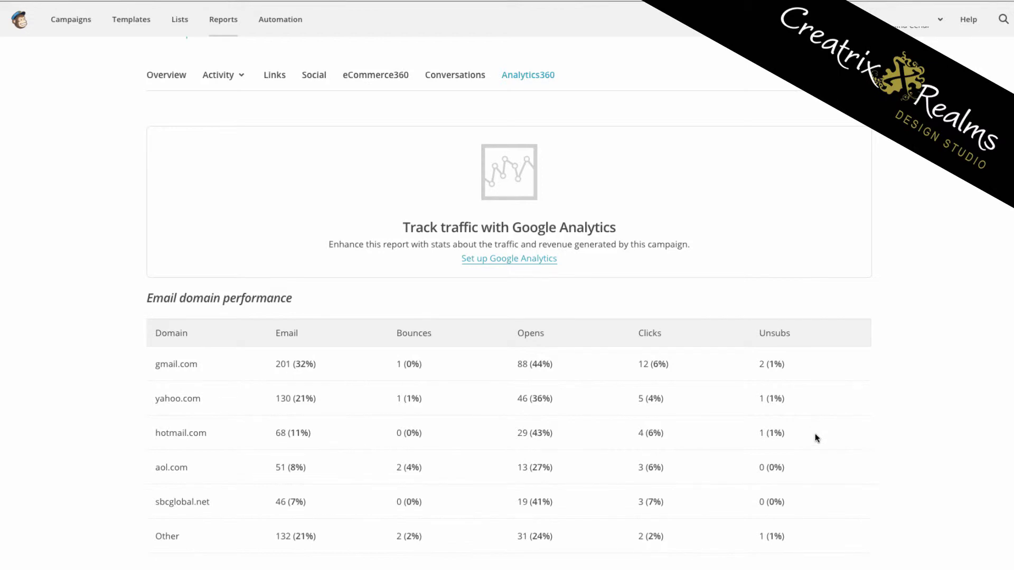
{"action": "left_click_drag", "start_coordinate": [776, 439], "coordinate": [219, 401]}
{"action": "left_click_drag", "start_coordinate": [149, 406], "coordinate": [134, 405]}
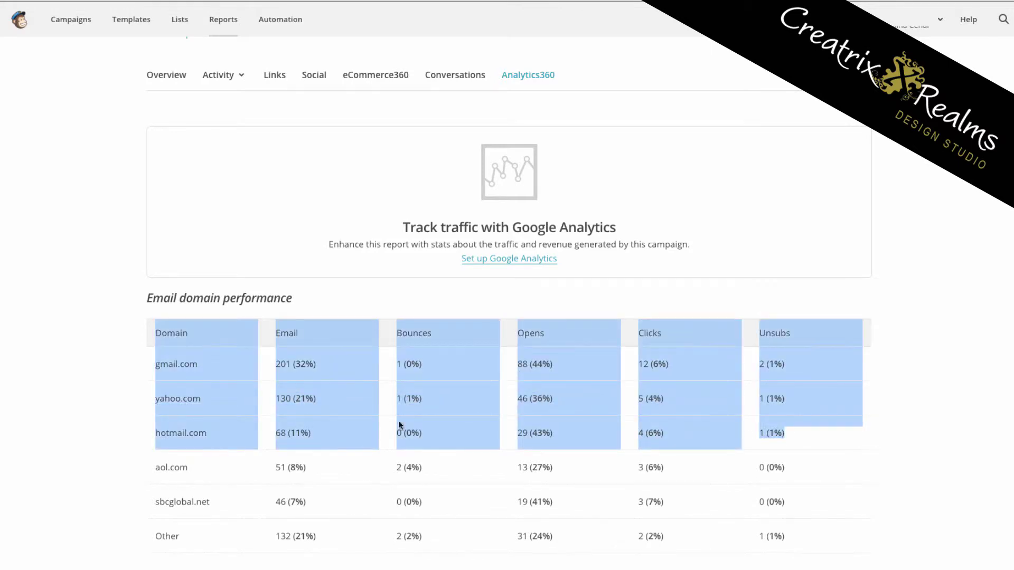
{"action": "left_click", "coordinate": [838, 454]}
{"action": "scroll", "coordinate": [727, 381], "scroll_direction": "up", "scroll_amount": 2}
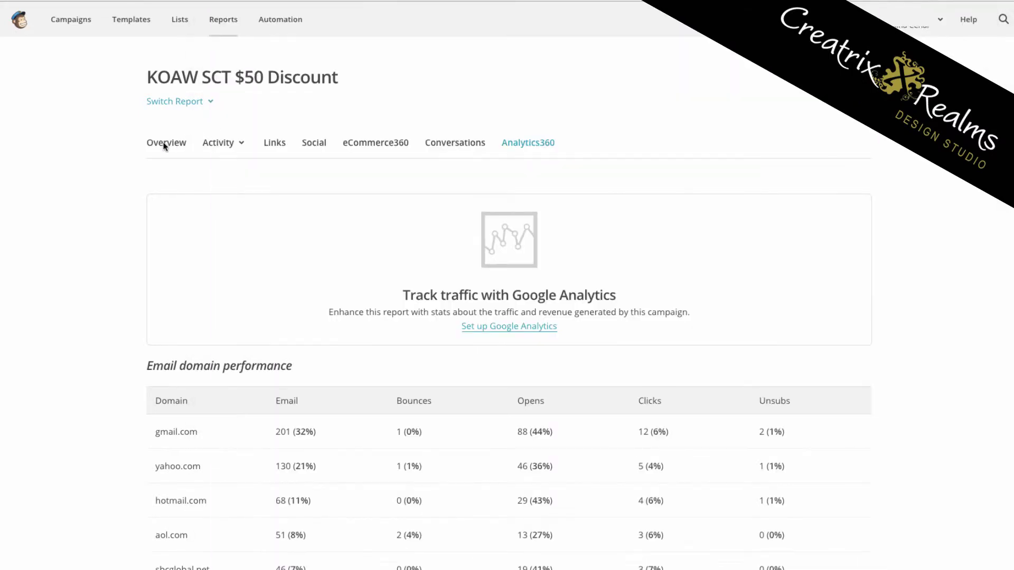
Return to the campaign overview and view the list of subscribers who opened the email.
{"action": "left_click", "coordinate": [154, 143]}
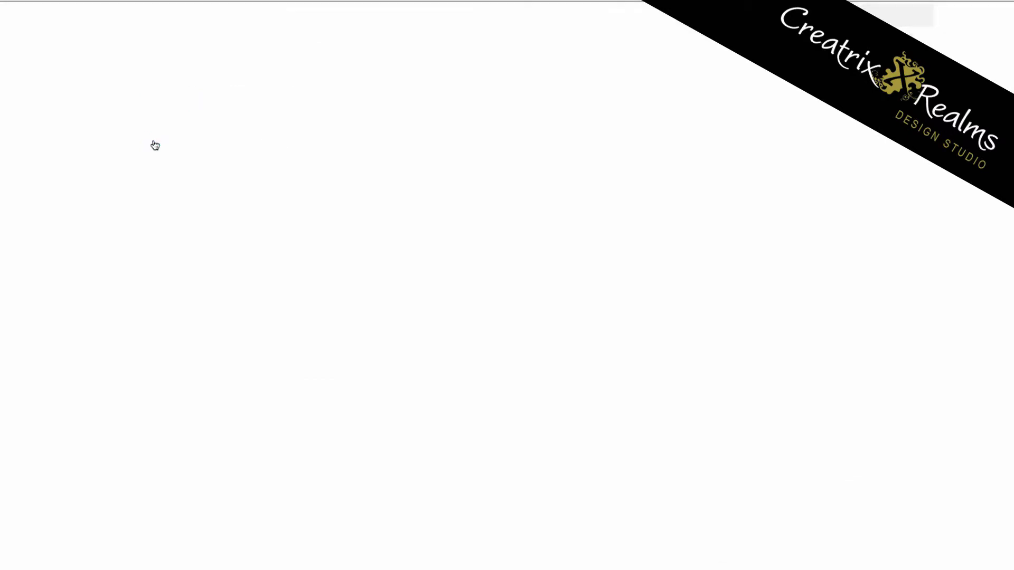
{"action": "scroll", "coordinate": [274, 148], "scroll_direction": "down", "scroll_amount": 4}
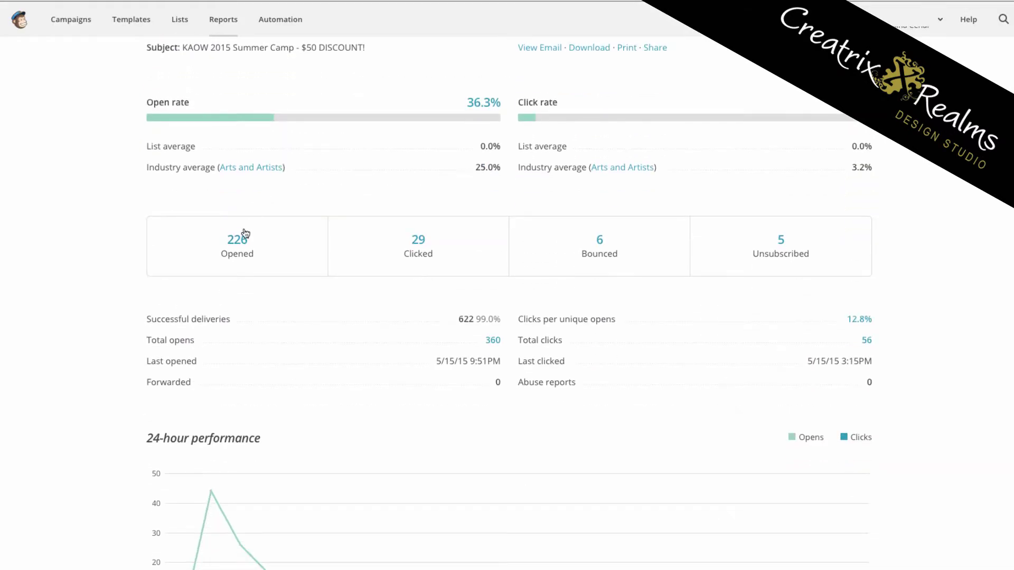
{"action": "left_click", "coordinate": [237, 240]}
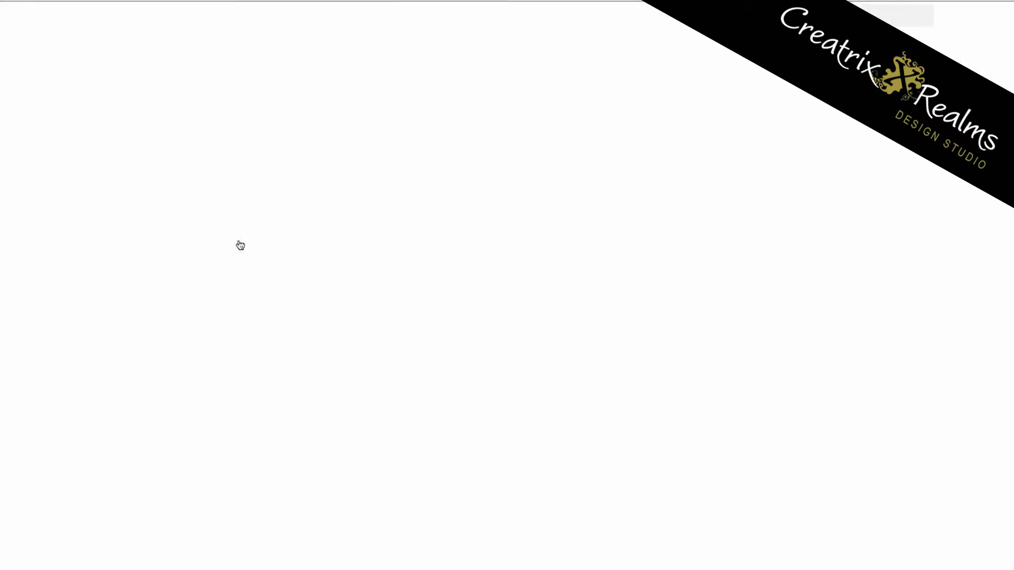
{"action": "scroll", "coordinate": [268, 214], "scroll_direction": "down", "scroll_amount": 2}
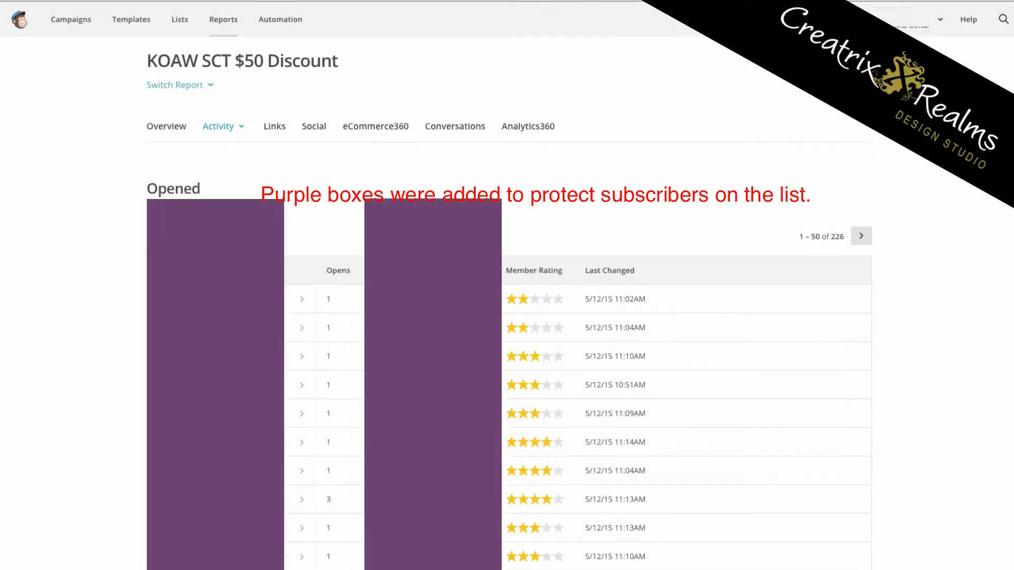
{"action": "scroll", "coordinate": [279, 196], "scroll_direction": "up", "scroll_amount": 1}
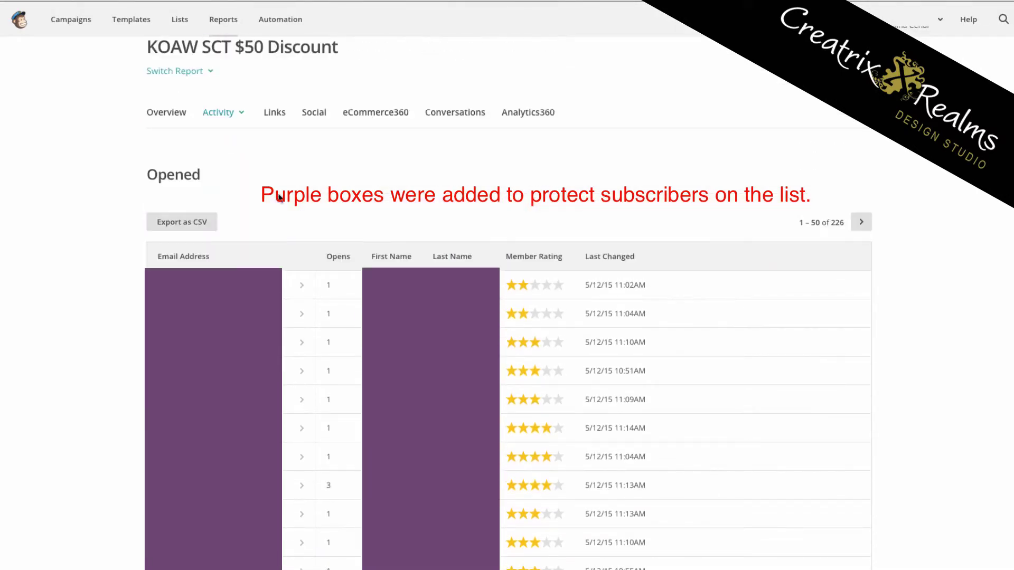
Export the opened-subscribers list as a CSV file and locate the downloaded file in the Downloads folder.
{"action": "left_click", "coordinate": [191, 225]}
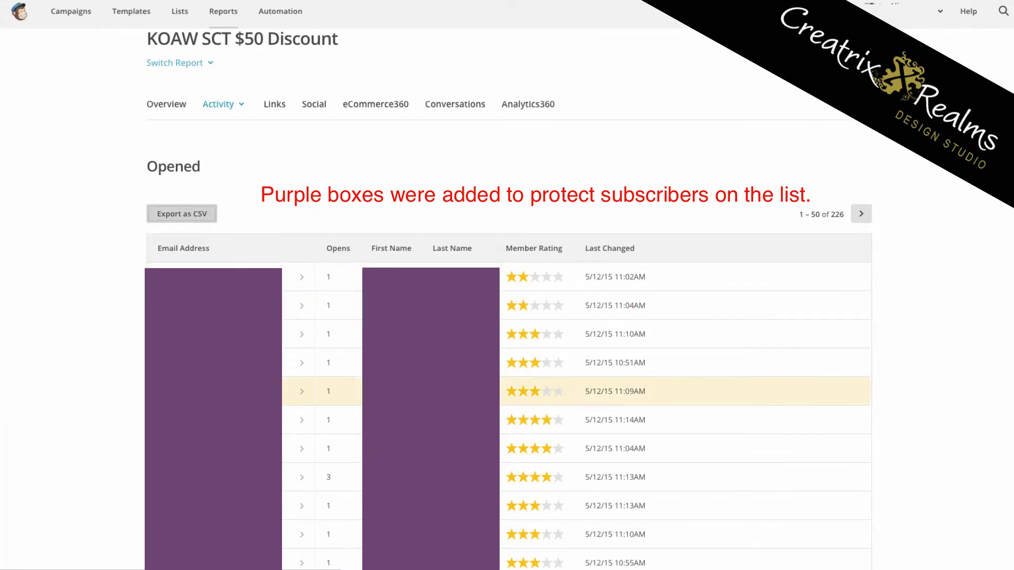
{"action": "left_click", "coordinate": [125, 569]}
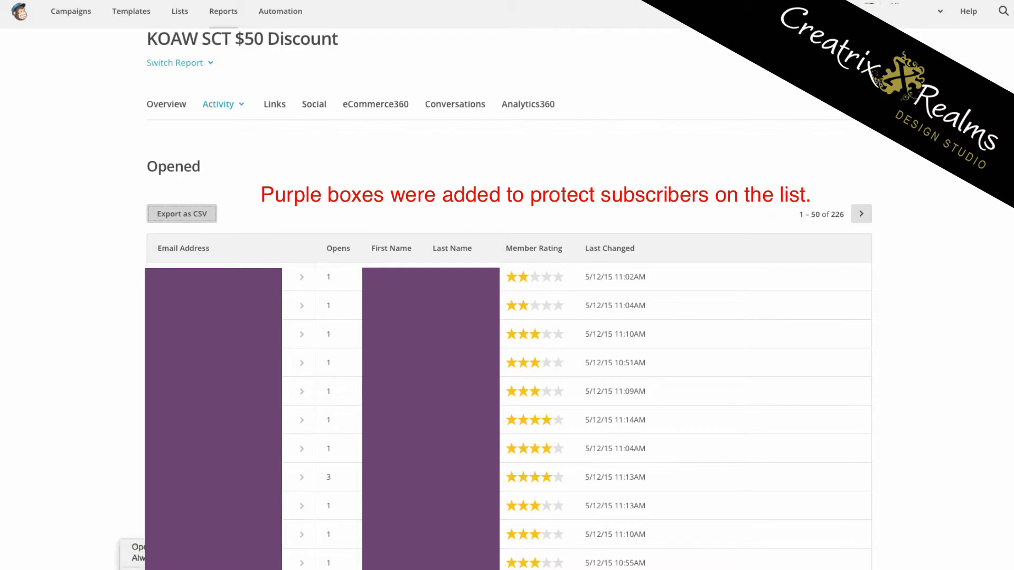
{"action": "left_click", "coordinate": [159, 568]}
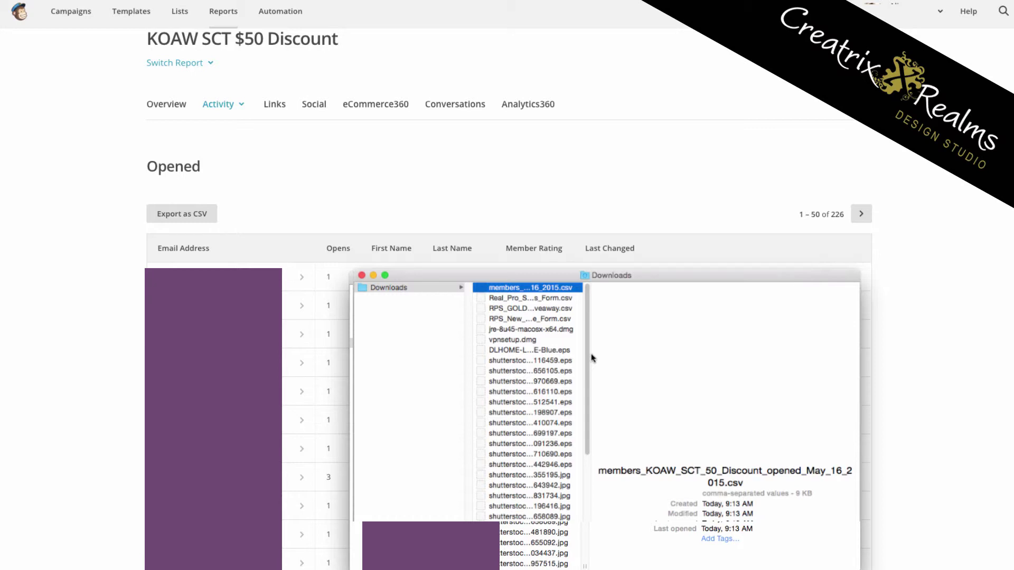
{"action": "left_click", "coordinate": [361, 276]}
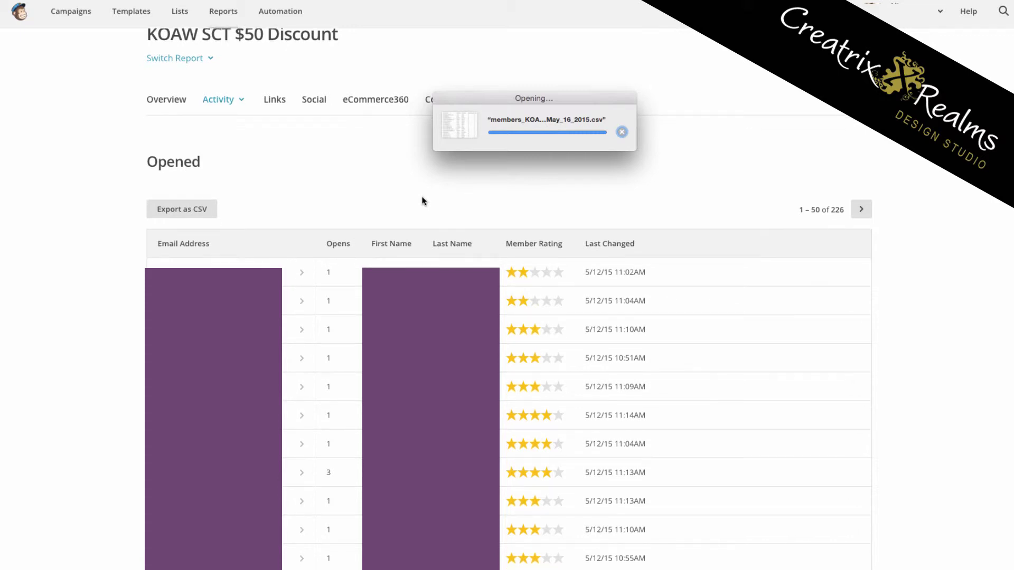
Examine the member ratings and open counts in the list of subscribers who opened.
{"action": "scroll", "coordinate": [421, 236], "scroll_direction": "down", "scroll_amount": 1}
{"action": "scroll", "coordinate": [528, 248], "scroll_direction": "up", "scroll_amount": 2}
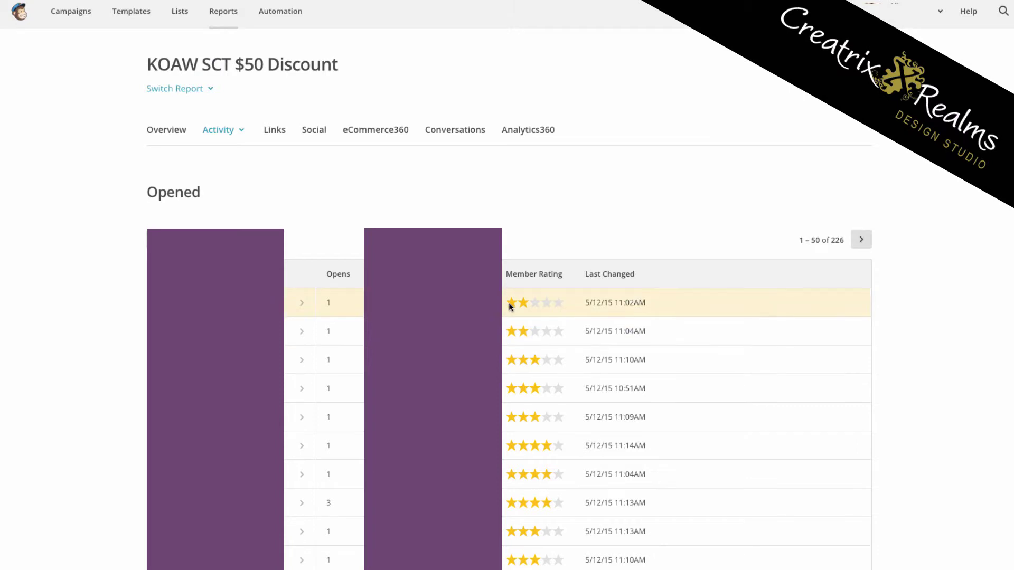
{"action": "scroll", "coordinate": [524, 306], "scroll_direction": "down", "scroll_amount": 1}
{"action": "scroll", "coordinate": [528, 381], "scroll_direction": "down", "scroll_amount": 5}
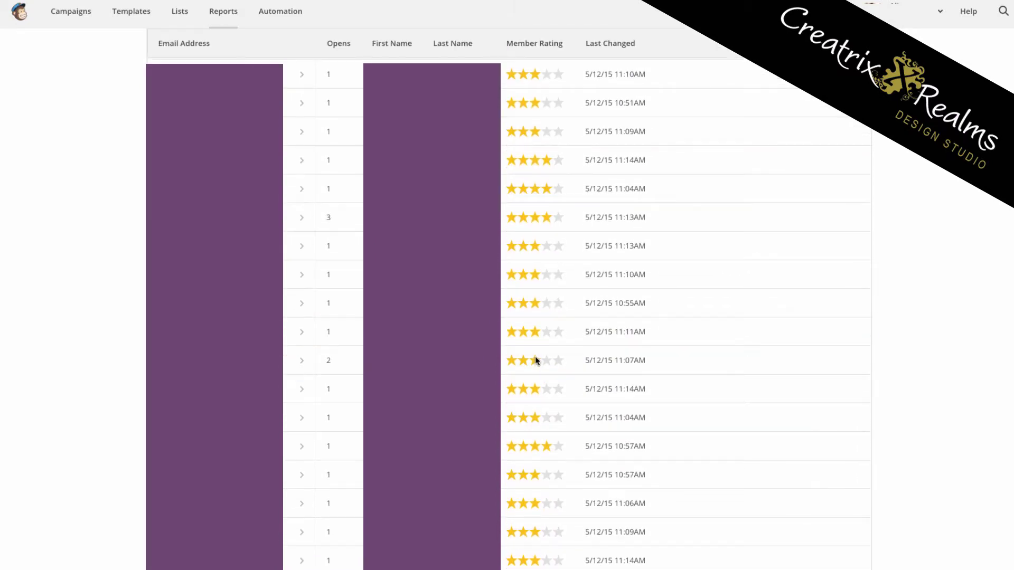
{"action": "scroll", "coordinate": [535, 356], "scroll_direction": "up", "scroll_amount": 2}
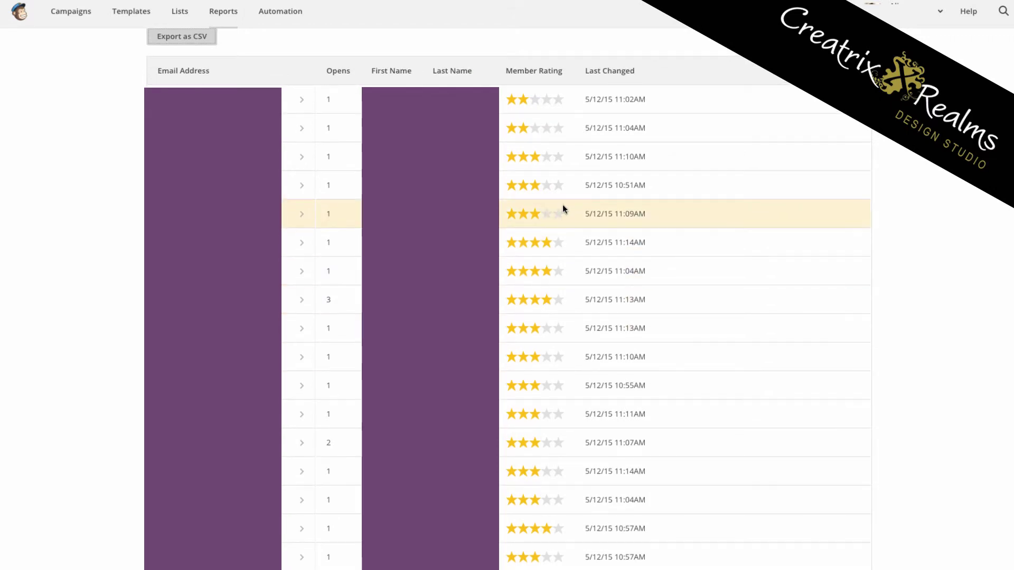
{"action": "scroll", "coordinate": [517, 129], "scroll_direction": "up", "scroll_amount": 1}
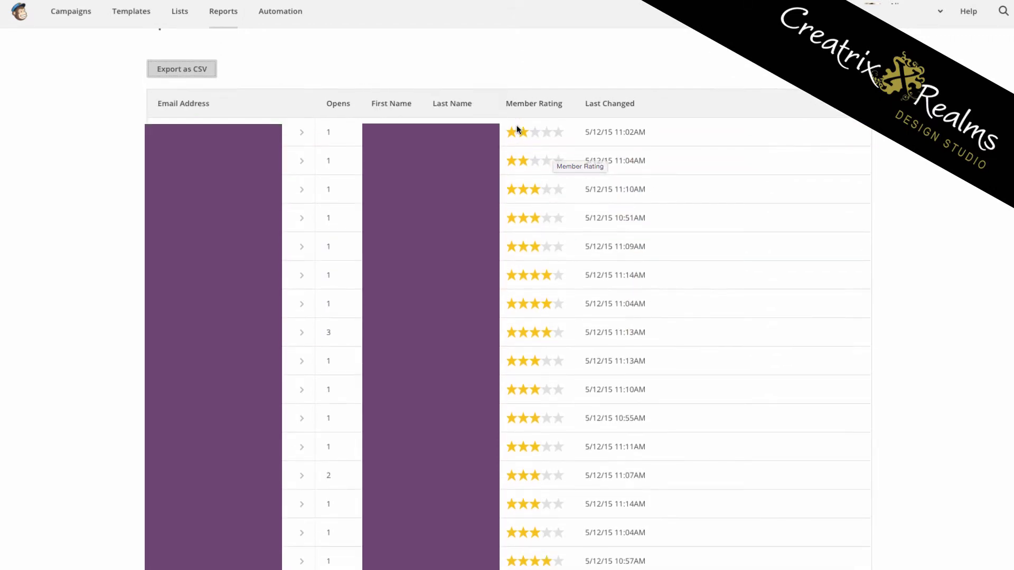
{"action": "scroll", "coordinate": [528, 317], "scroll_direction": "up", "scroll_amount": 2}
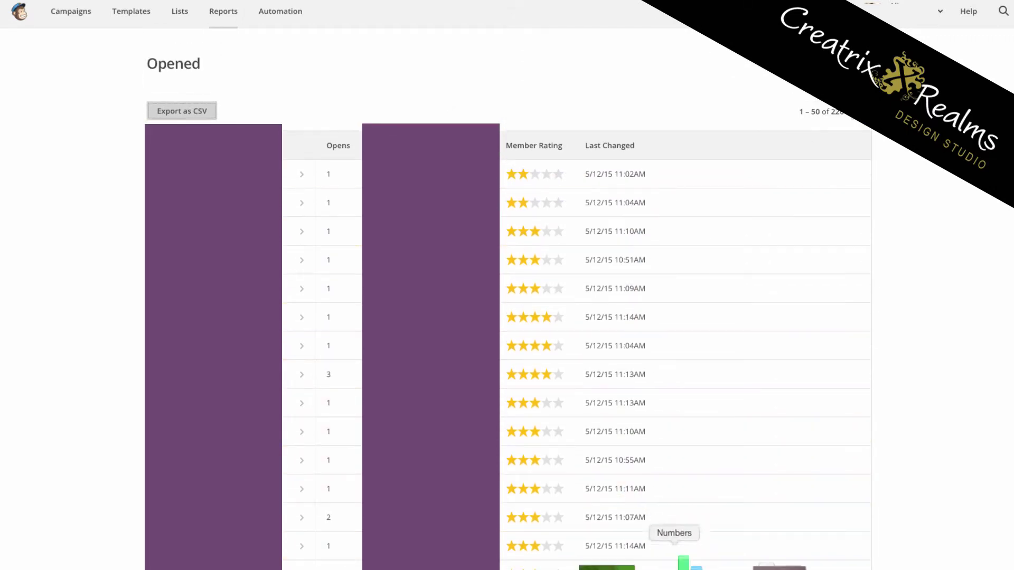
Switch to Numbers, review the exported list with the Opens, Member Rating and Last Name columns widened, and close it without saving.
{"action": "left_click", "coordinate": [679, 561]}
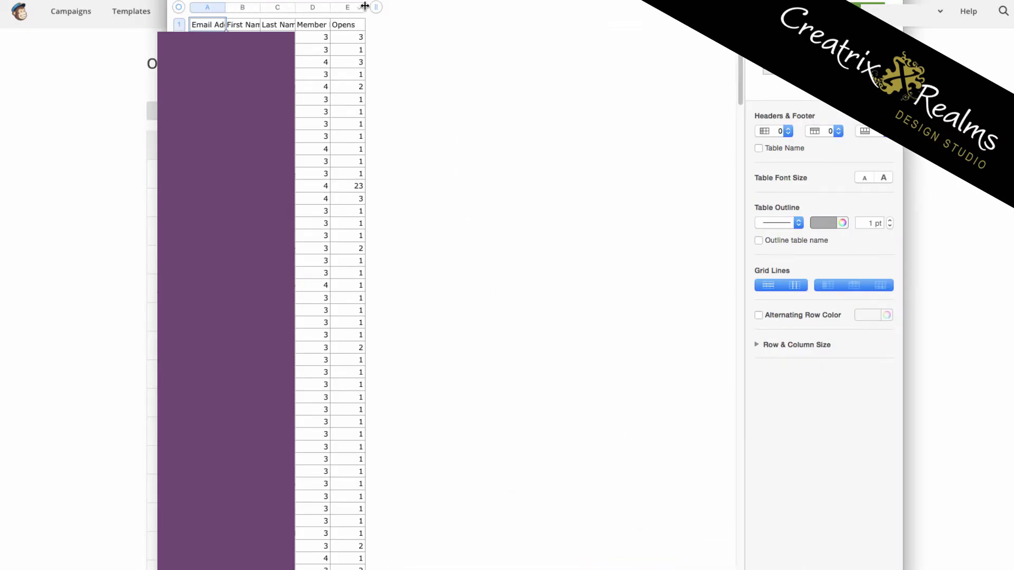
{"action": "left_click_drag", "start_coordinate": [365, 7], "coordinate": [479, 8]}
{"action": "left_click_drag", "start_coordinate": [331, 5], "coordinate": [445, 4]}
{"action": "left_click_drag", "start_coordinate": [294, 6], "coordinate": [391, 7]}
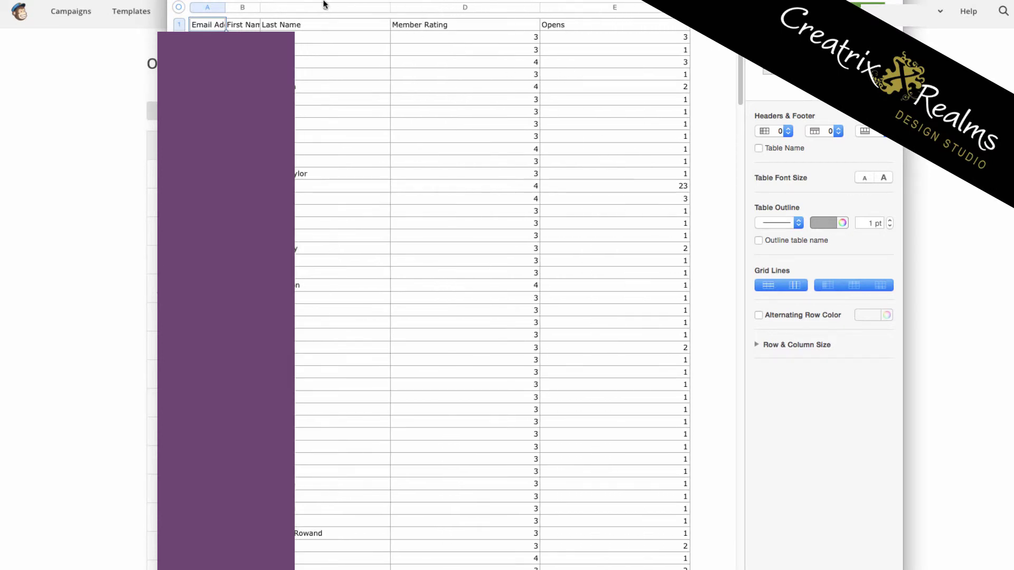
{"action": "scroll", "coordinate": [578, 100], "scroll_direction": "down", "scroll_amount": 3}
{"action": "scroll", "coordinate": [578, 100], "scroll_direction": "up", "scroll_amount": 3}
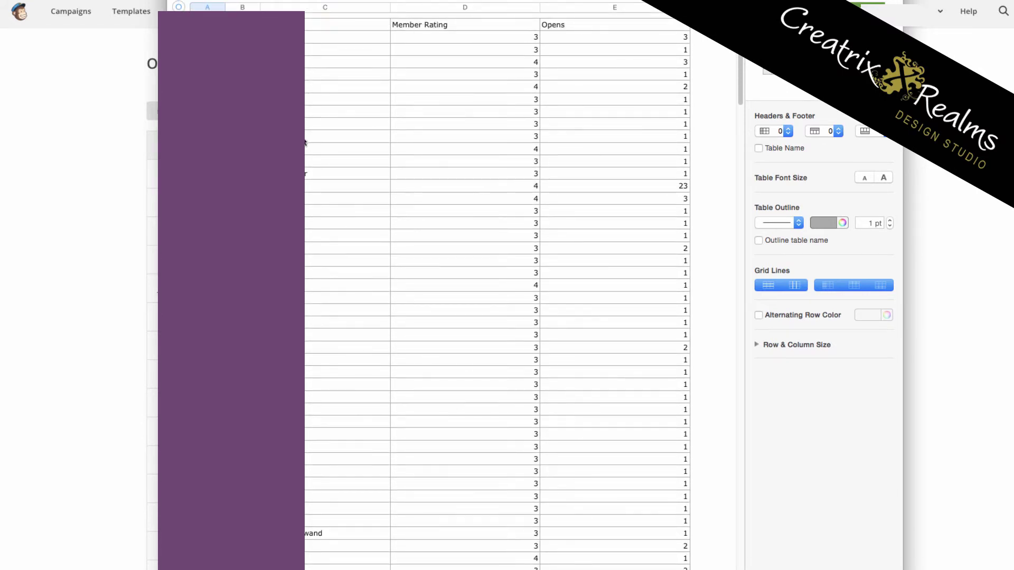
{"action": "key", "text": "super+w"}
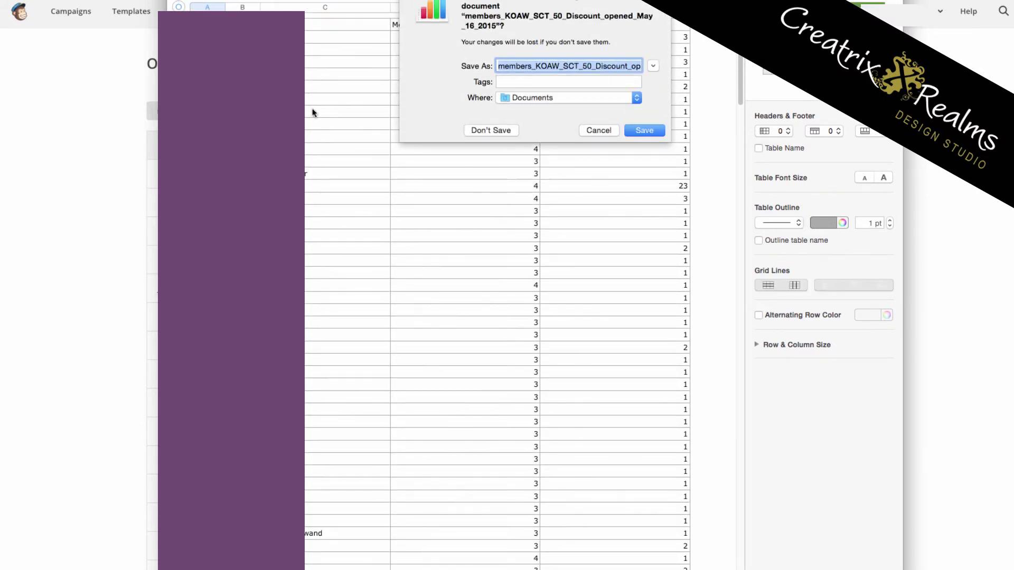
{"action": "left_click", "coordinate": [475, 129]}
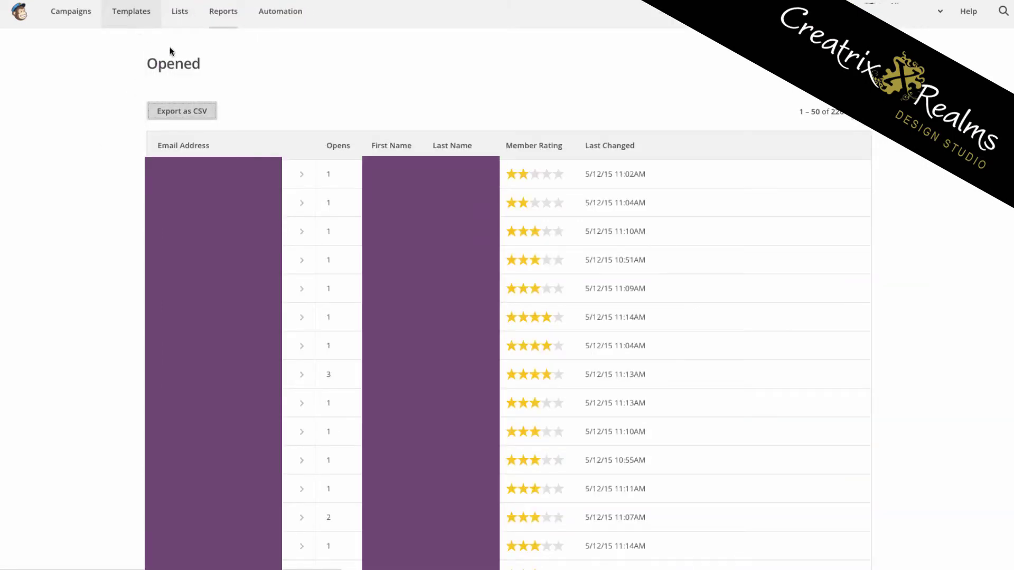
View the campaign's Clicked activity and look through the subscribers who clicked.
{"action": "scroll", "coordinate": [182, 63], "scroll_direction": "up", "scroll_amount": 3}
{"action": "left_click", "coordinate": [217, 135]}
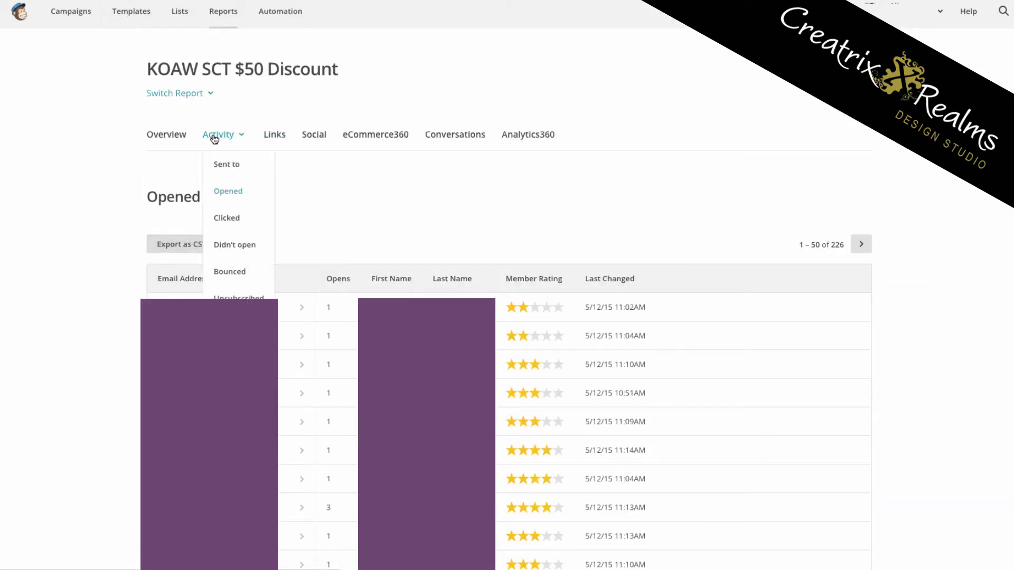
{"action": "left_click", "coordinate": [222, 217]}
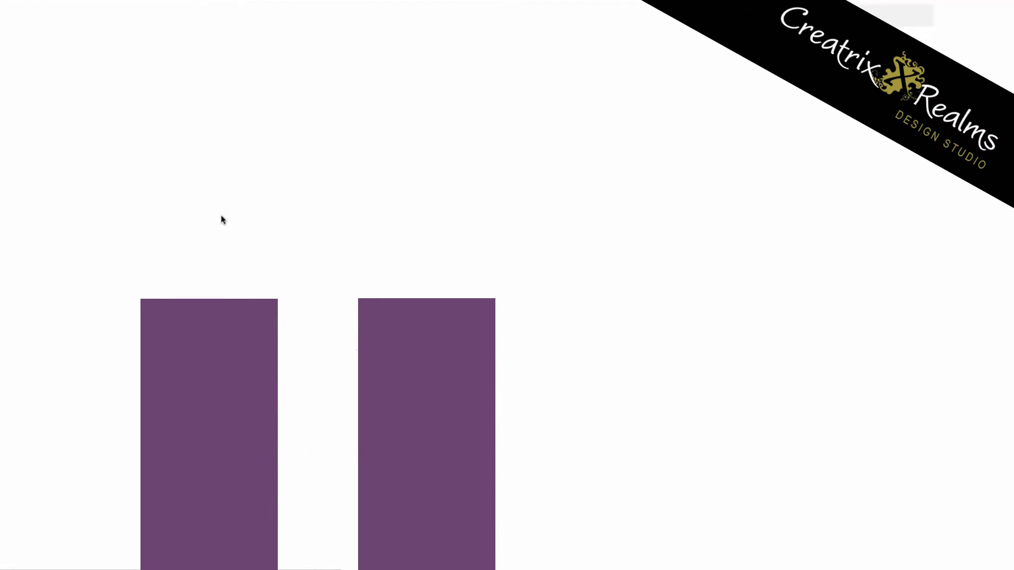
{"action": "scroll", "coordinate": [260, 213], "scroll_direction": "down", "scroll_amount": 1}
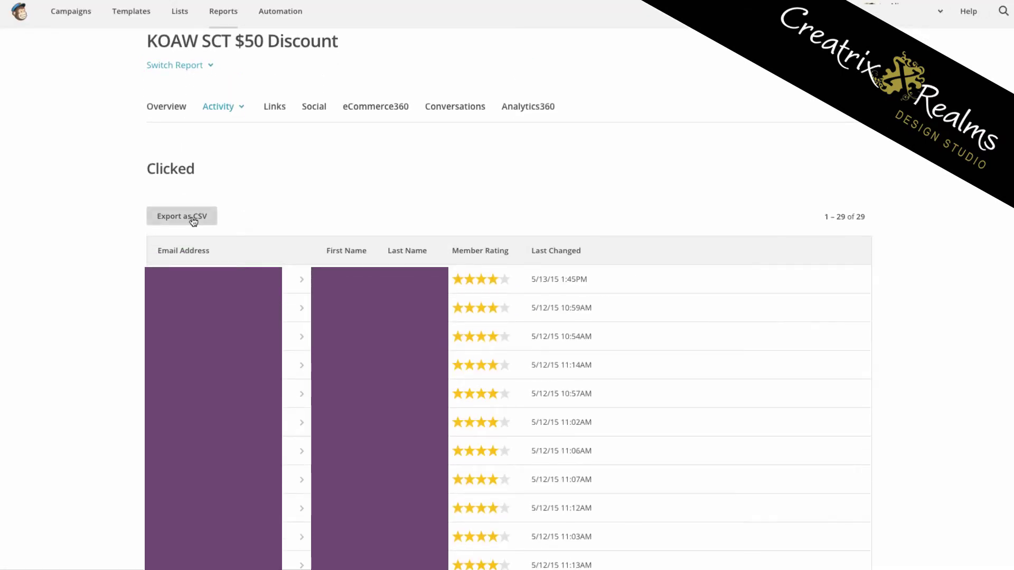
{"action": "scroll", "coordinate": [258, 201], "scroll_direction": "down", "scroll_amount": 3}
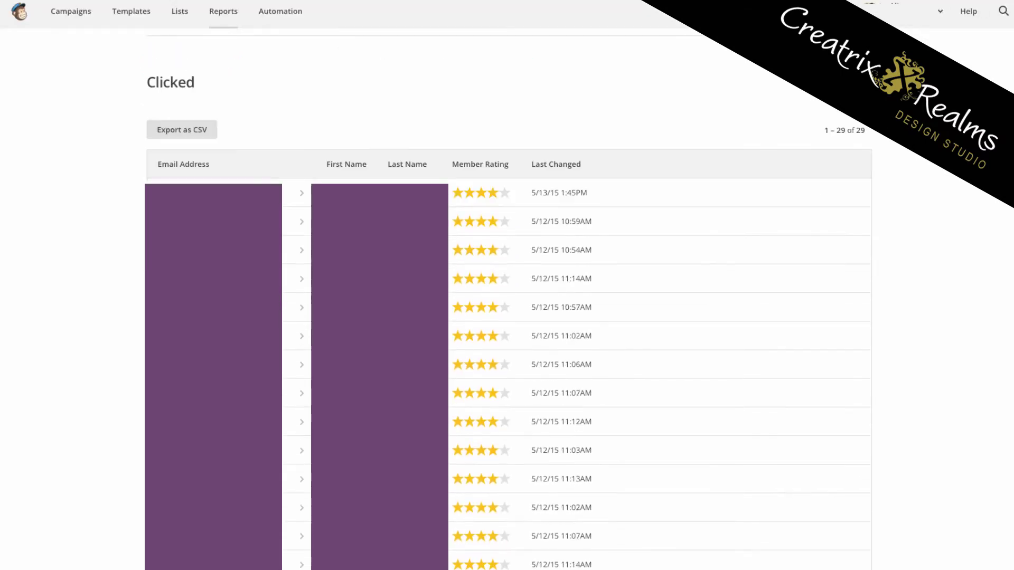
Export the clicked-subscribers list as a CSV file and check the options for the downloaded file.
{"action": "left_click", "coordinate": [209, 130]}
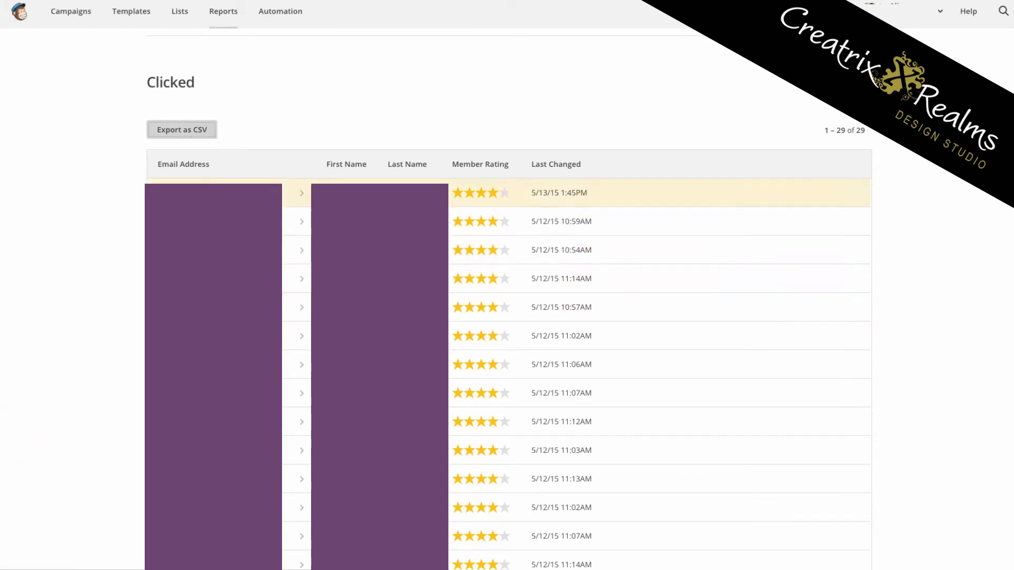
{"action": "scroll", "coordinate": [272, 108], "scroll_direction": "down", "scroll_amount": 10}
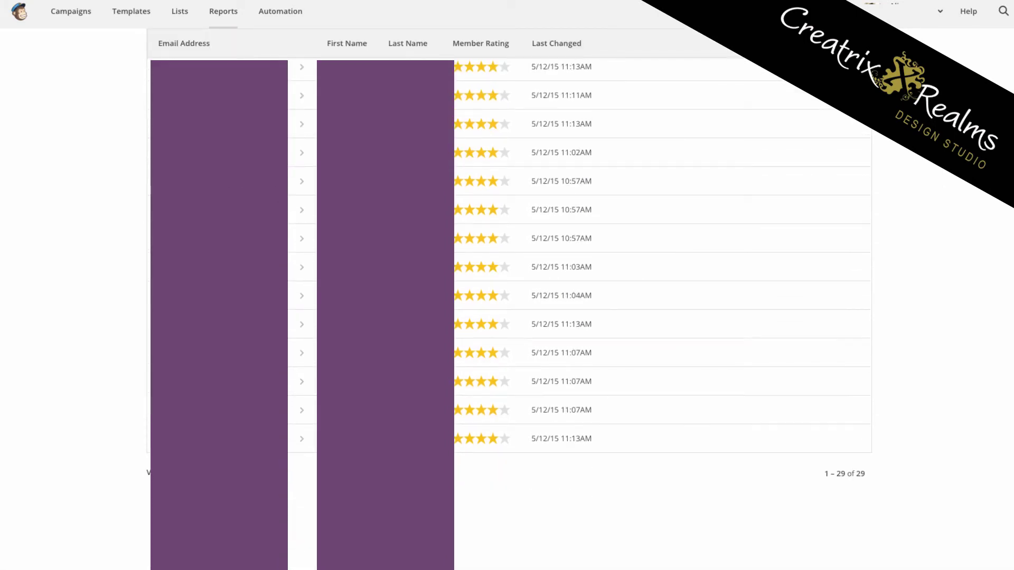
{"action": "scroll", "coordinate": [272, 108], "scroll_direction": "up", "scroll_amount": 2}
{"action": "left_click", "coordinate": [114, 568]}
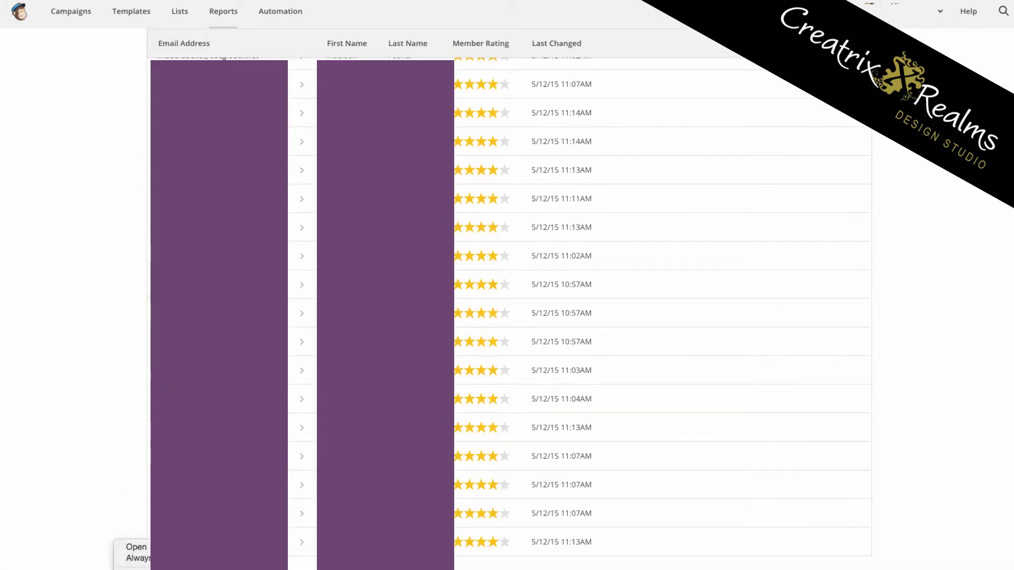
{"action": "left_click", "coordinate": [78, 518]}
View the campaign's Complained activity to check for abuse complaints.
{"action": "scroll", "coordinate": [370, 398], "scroll_direction": "up", "scroll_amount": 1}
{"action": "scroll", "coordinate": [369, 317], "scroll_direction": "up", "scroll_amount": 5}
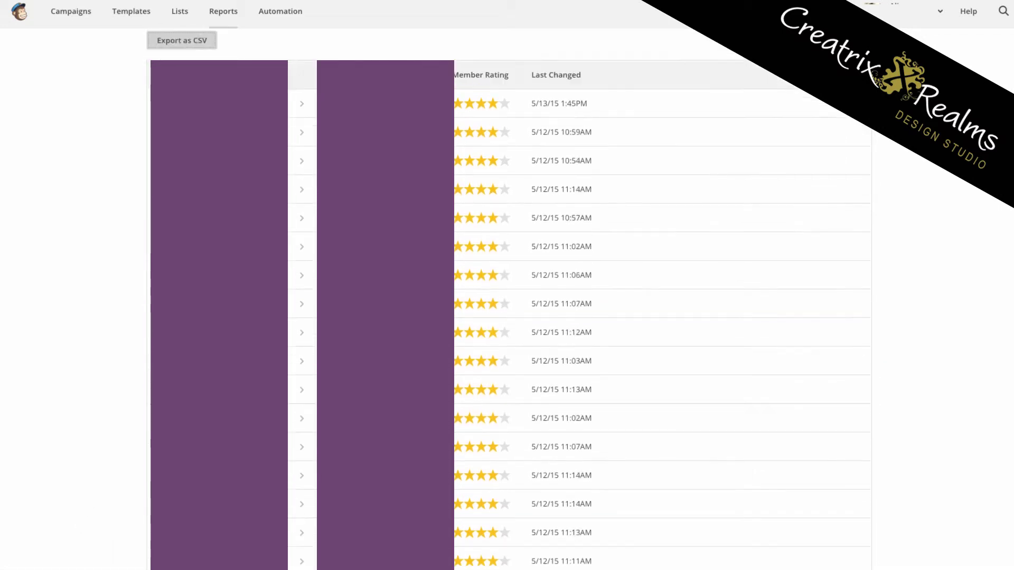
{"action": "scroll", "coordinate": [220, 75], "scroll_direction": "up", "scroll_amount": 1}
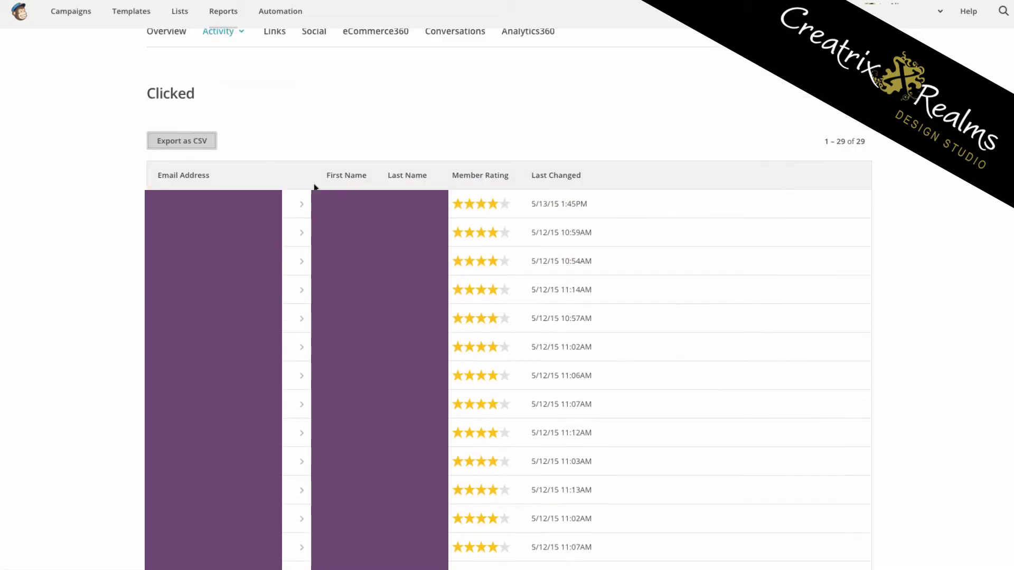
{"action": "left_click", "coordinate": [228, 35]}
{"action": "scroll", "coordinate": [229, 38], "scroll_direction": "up", "scroll_amount": 2}
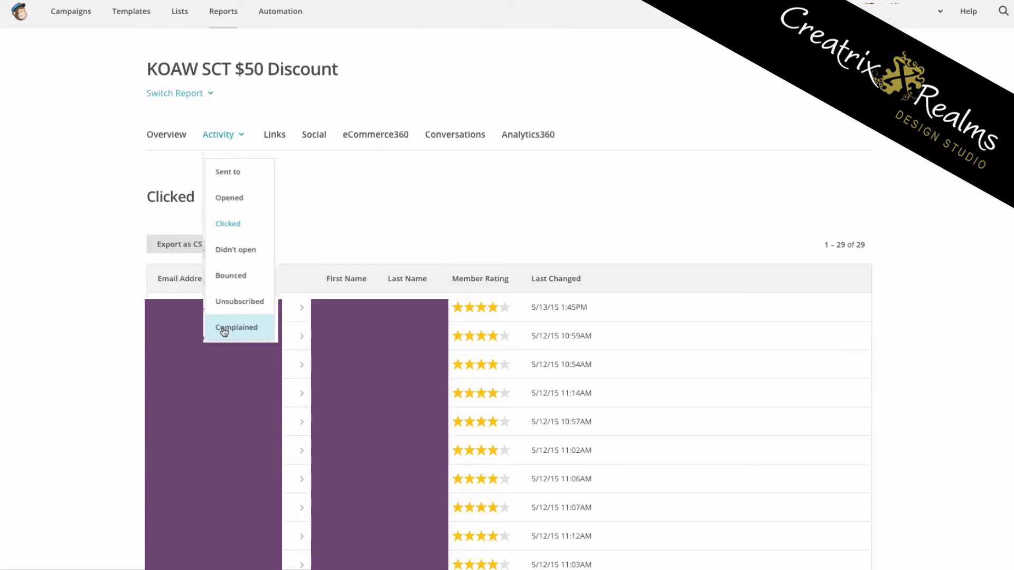
{"action": "left_click", "coordinate": [224, 329]}
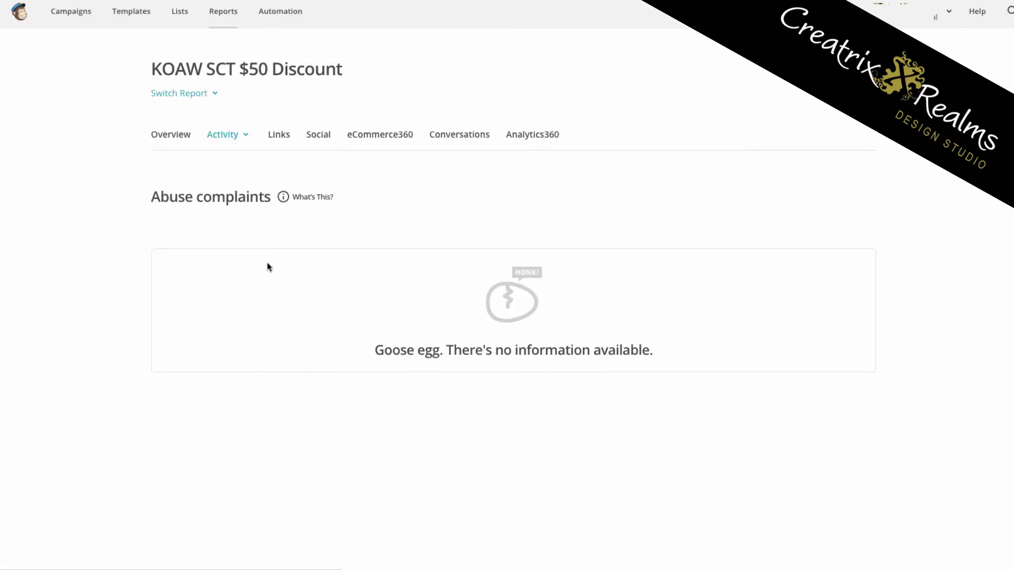
View the campaign's Sent to activity and look over the list of recipients and their member ratings.
{"action": "left_click", "coordinate": [243, 135]}
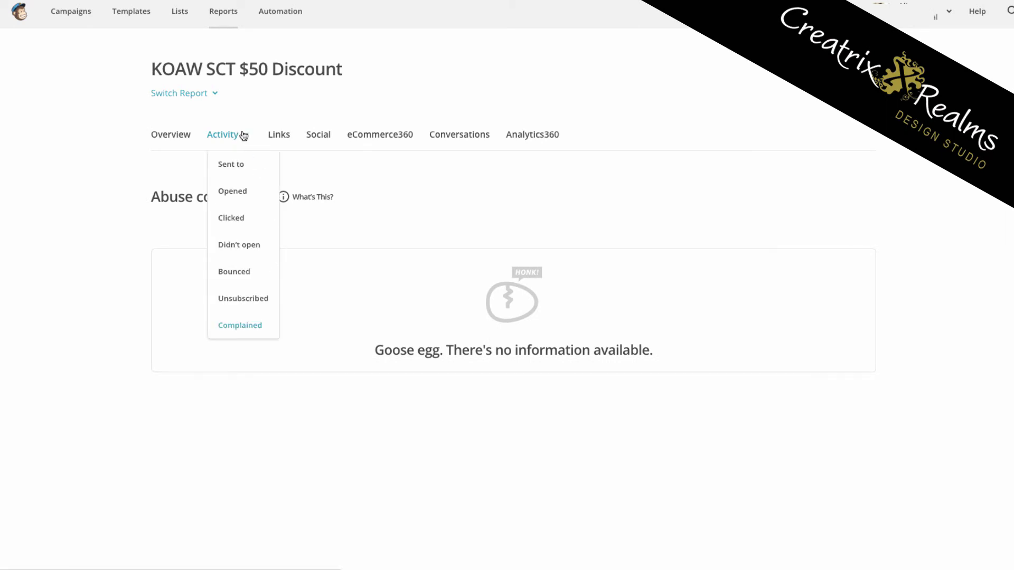
{"action": "left_click", "coordinate": [241, 167]}
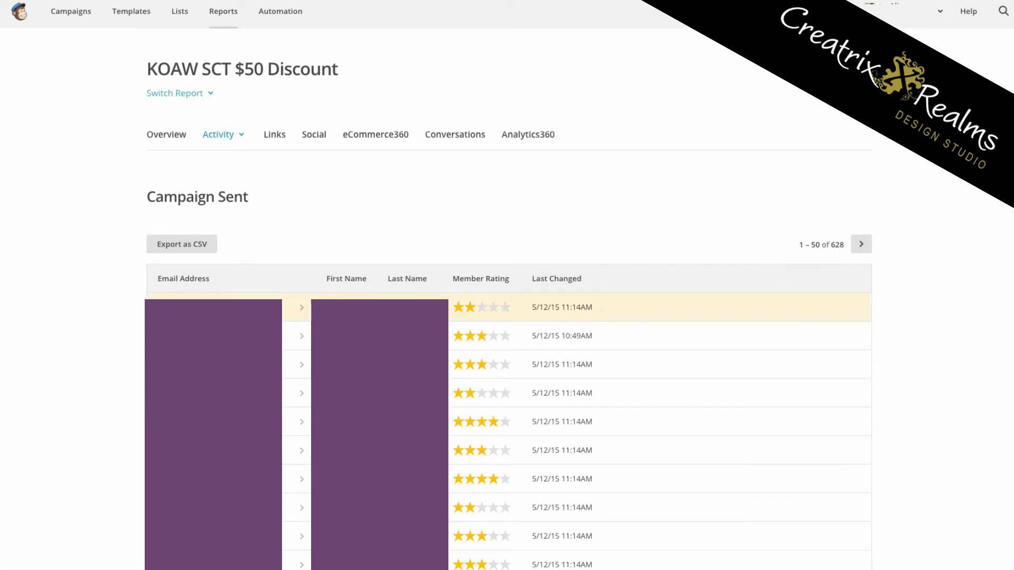
{"action": "scroll", "coordinate": [277, 305], "scroll_direction": "down", "scroll_amount": 2}
{"action": "scroll", "coordinate": [279, 285], "scroll_direction": "up", "scroll_amount": 2}
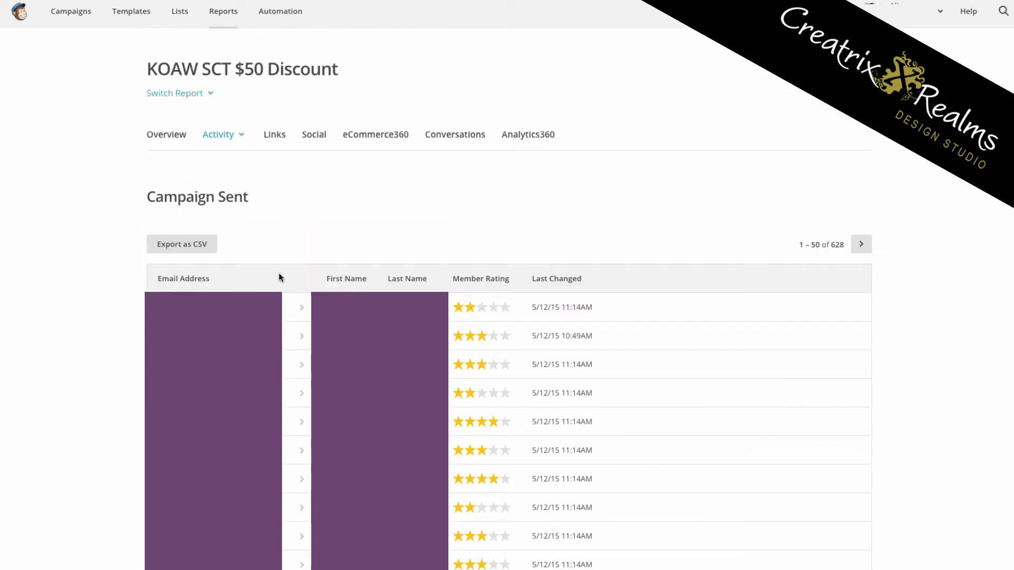
{"action": "scroll", "coordinate": [312, 182], "scroll_direction": "down", "scroll_amount": 1}
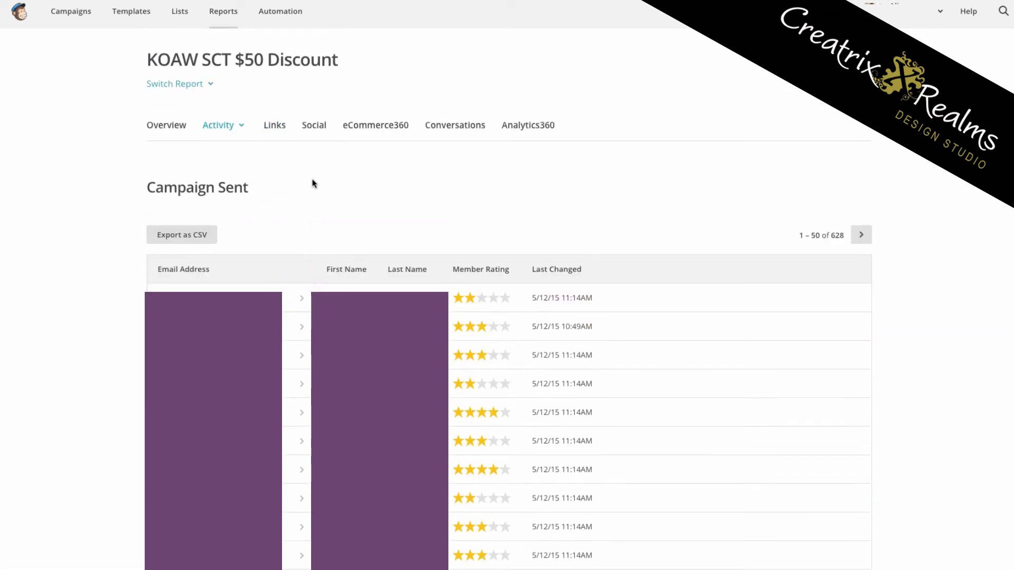
{"action": "scroll", "coordinate": [313, 184], "scroll_direction": "up", "scroll_amount": 1}
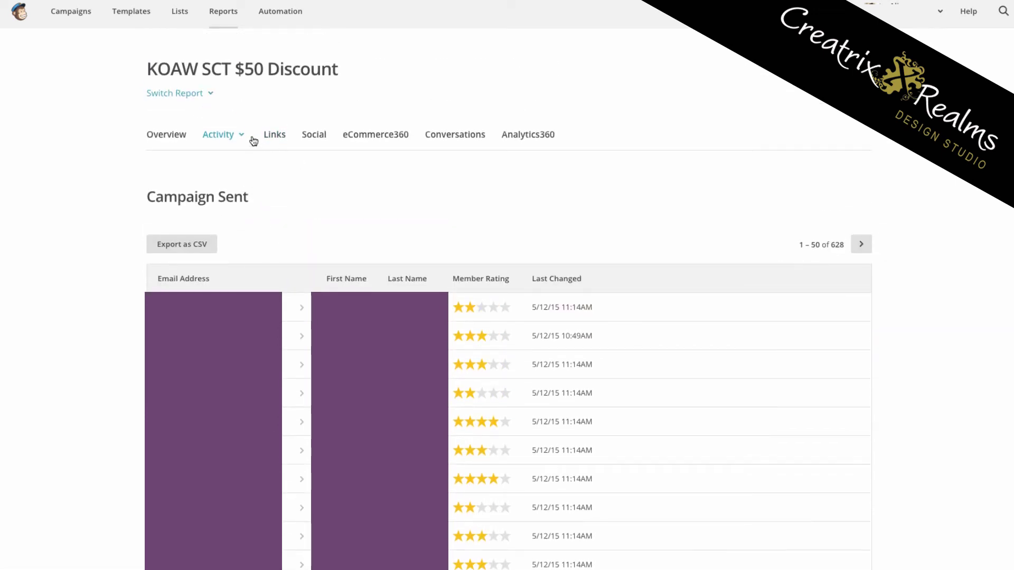
{"action": "left_click", "coordinate": [225, 133]}
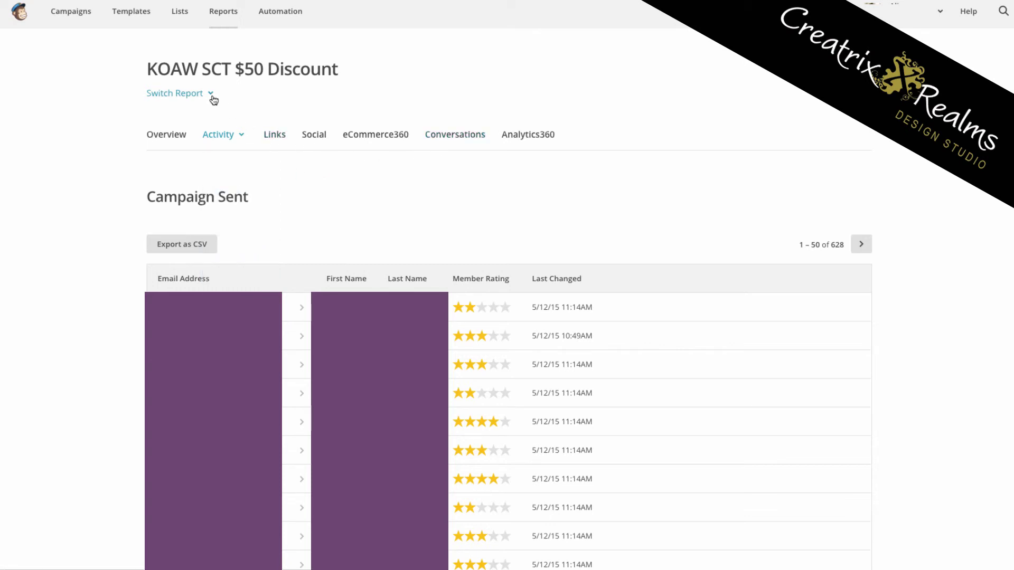
Return to the main Reports page and compare the open and click rates in the overview chart and campaign list.
{"action": "left_click", "coordinate": [229, 20]}
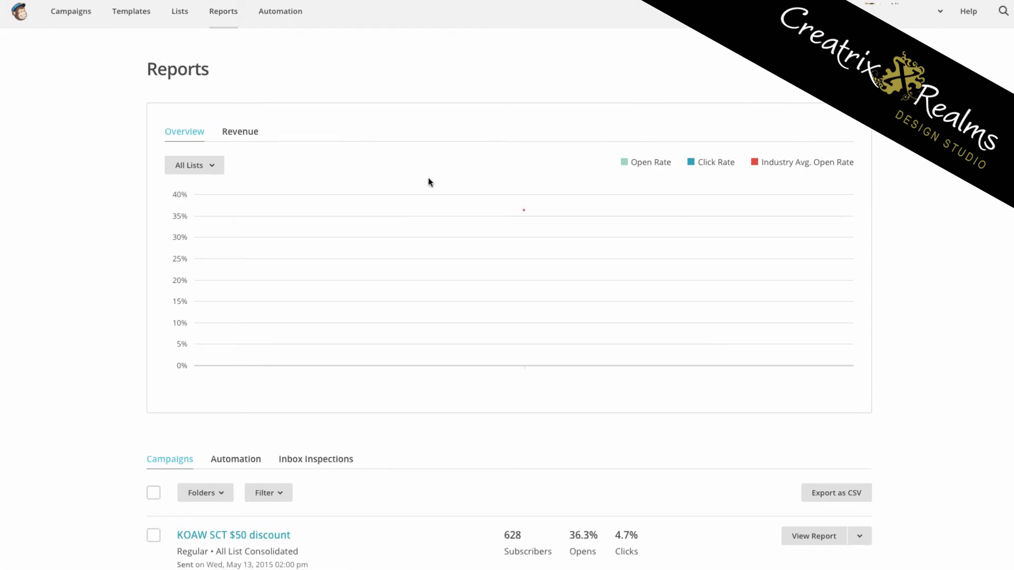
{"action": "scroll", "coordinate": [427, 181], "scroll_direction": "down", "scroll_amount": 2}
{"action": "scroll", "coordinate": [428, 196], "scroll_direction": "down", "scroll_amount": 4}
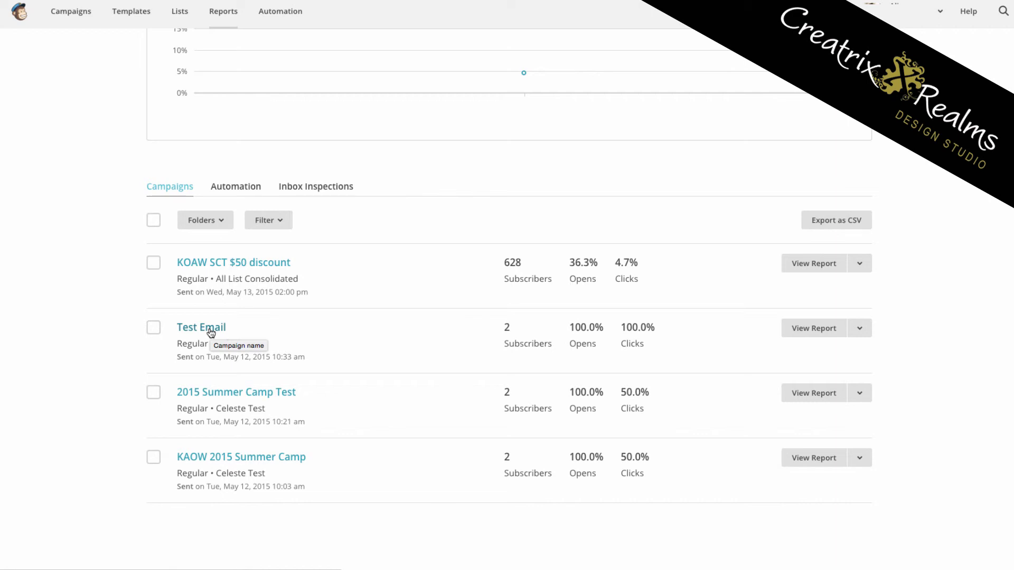
{"action": "scroll", "coordinate": [210, 332], "scroll_direction": "up", "scroll_amount": 5}
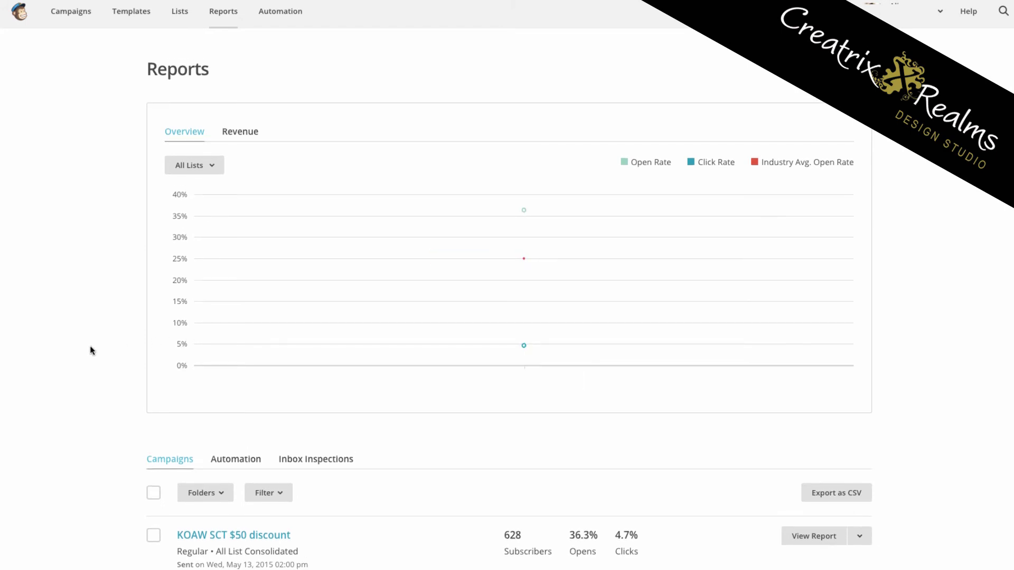
{"action": "scroll", "coordinate": [90, 345], "scroll_direction": "down", "scroll_amount": 3}
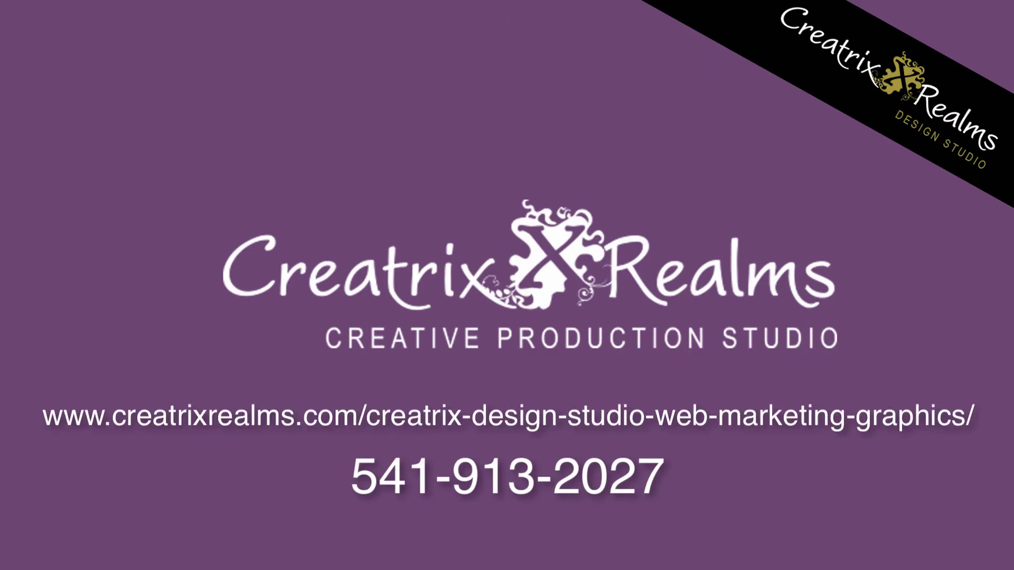